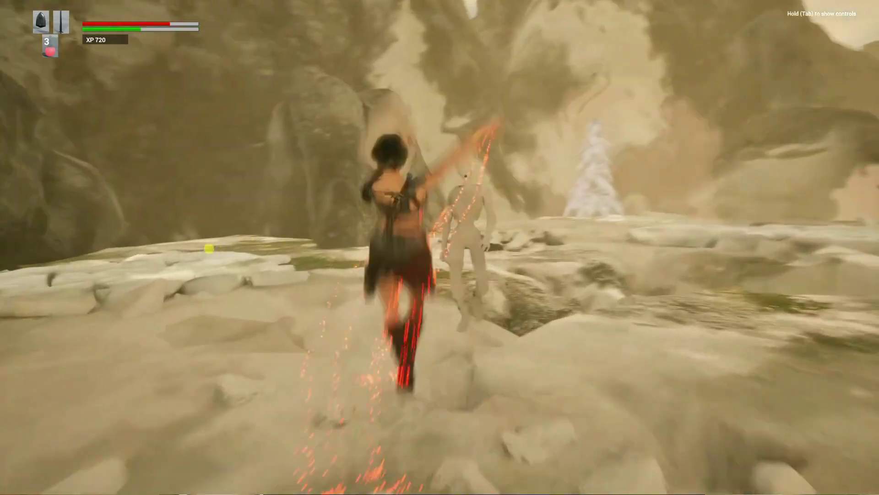
Run the character past the fire and rocks, then stop the RPG play session with Esc.
key(w)
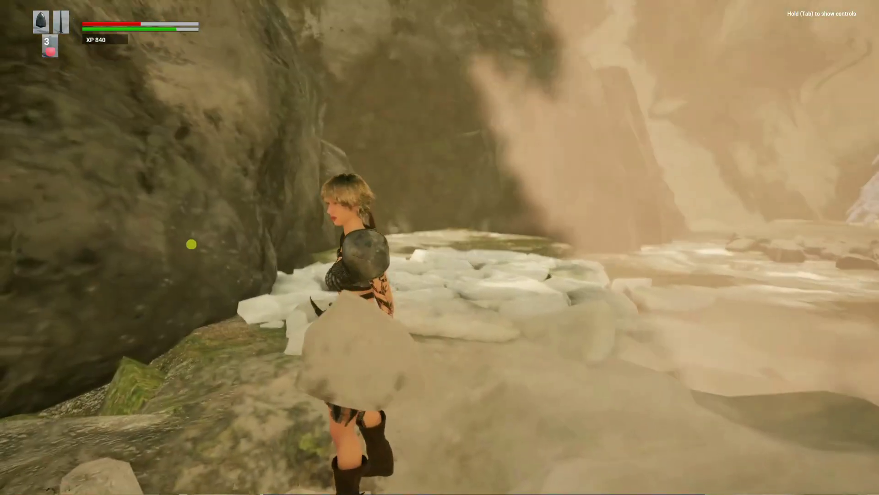
key(w)
key(w)
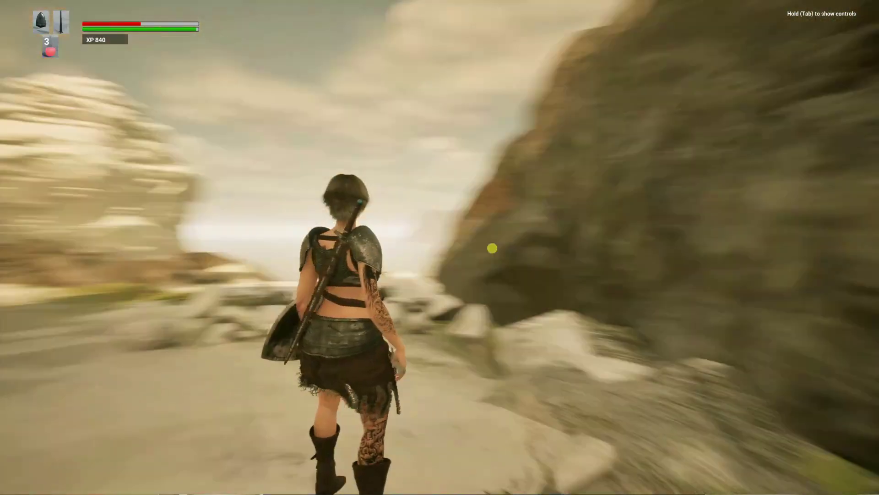
key(Escape)
Turn the view toward the castle and tree, and restore the normal editor layout with F11.
right_drag(383, 339, 273, 320)
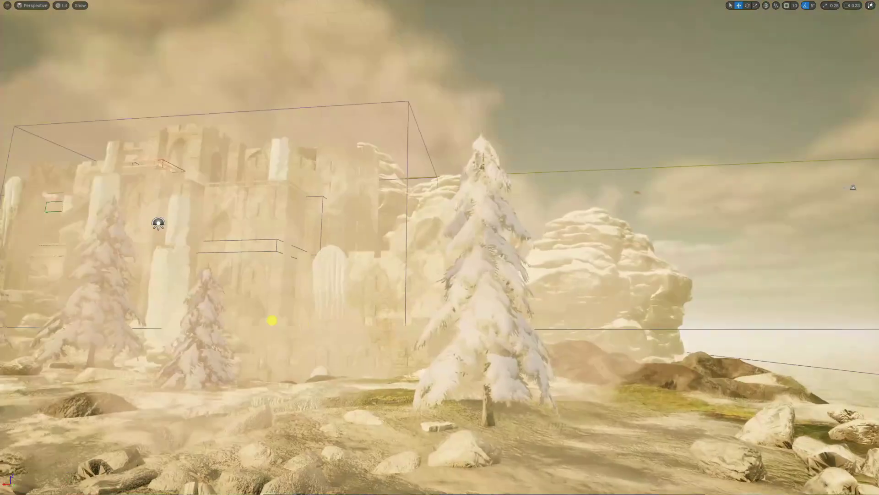
key(F11)
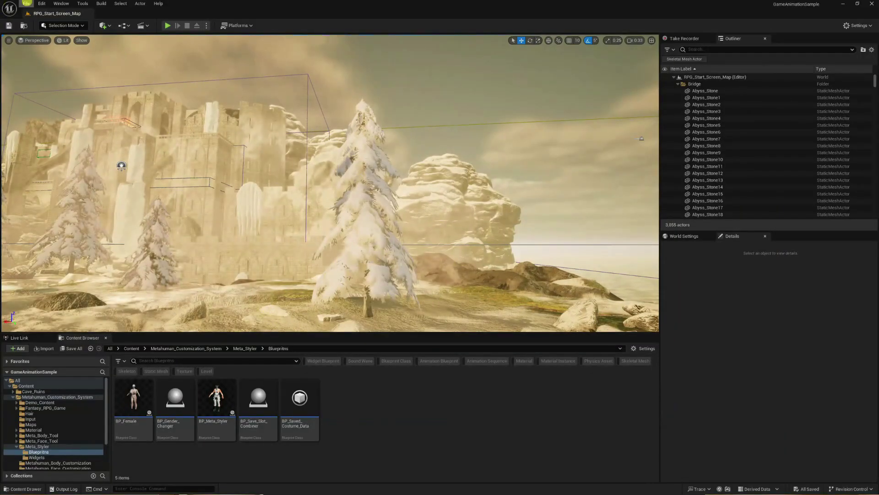
key(super)
key(super)
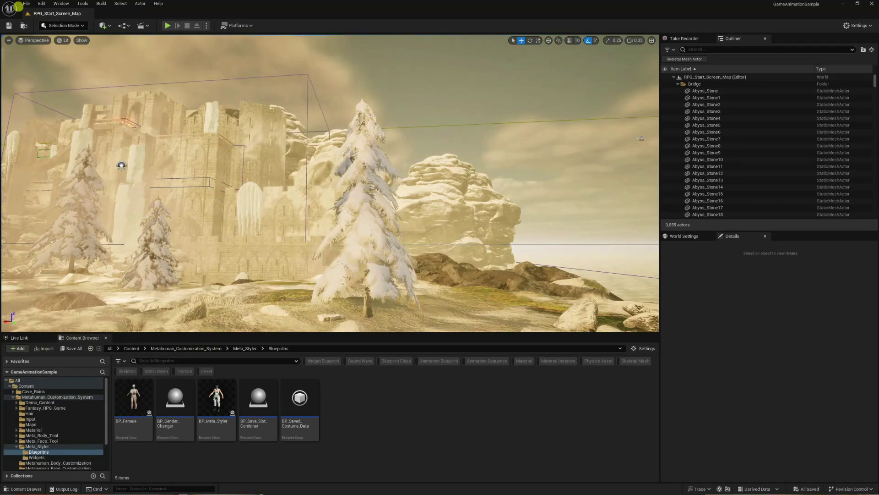
Open the recent project MCS_V1.1 from File > Recent Projects.
click(26, 3)
mouse_move(97, 176)
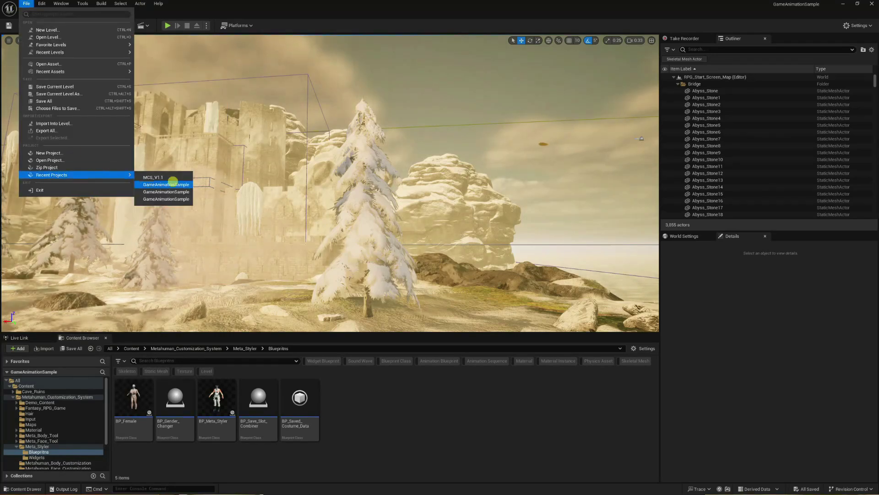
click(170, 177)
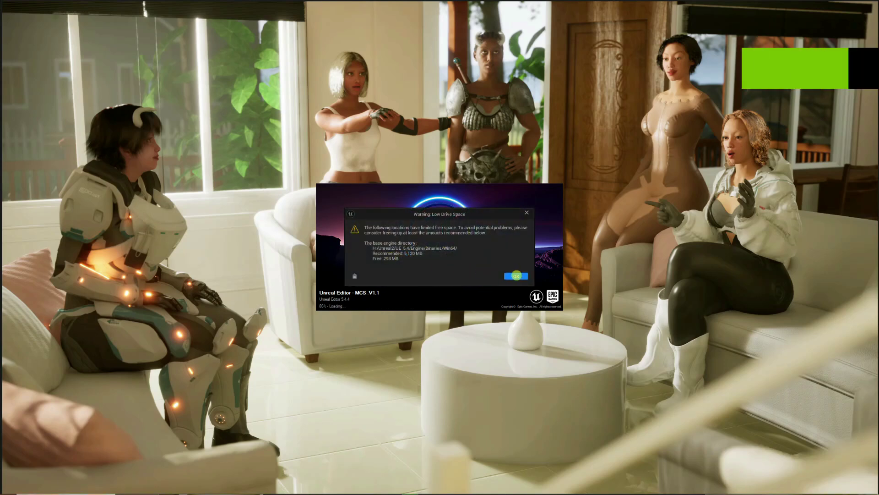
Dismiss the Low Drive Space warning so MCS_V1.1 finishes loading on Demo_Map.
click(516, 276)
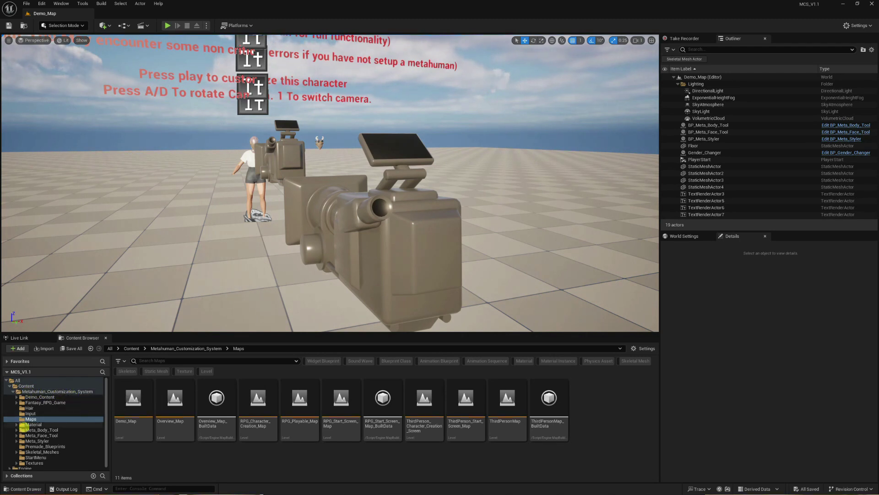
Play Demo_Map fullscreen and drag the Height slider down to shorten the character.
mouse_move(318, 263)
right_down()
mouse_move(273, 267)
mouse_move(250, 250)
mouse_move(238, 253)
mouse_move(238, 262)
mouse_move(261, 261)
right_up()
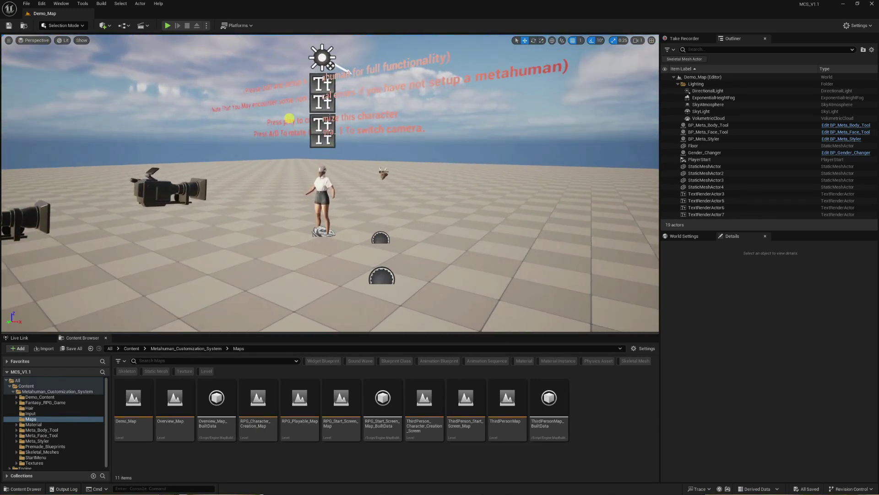
click(168, 25)
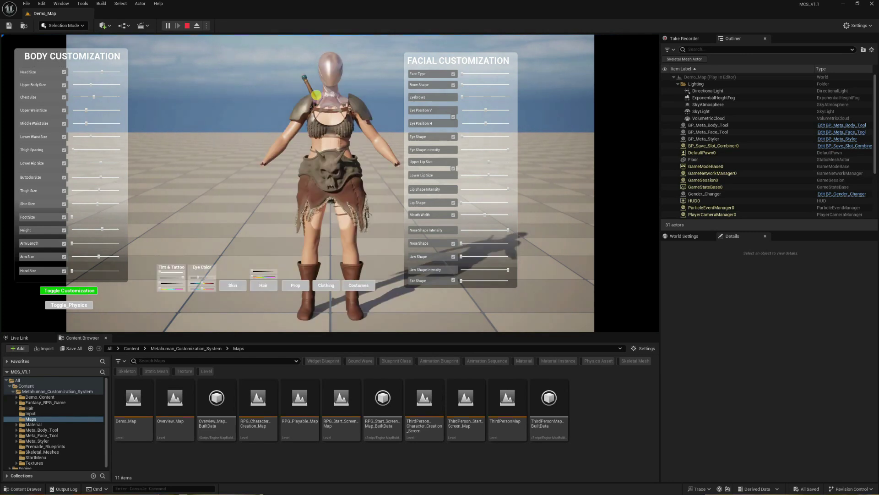
key(F11)
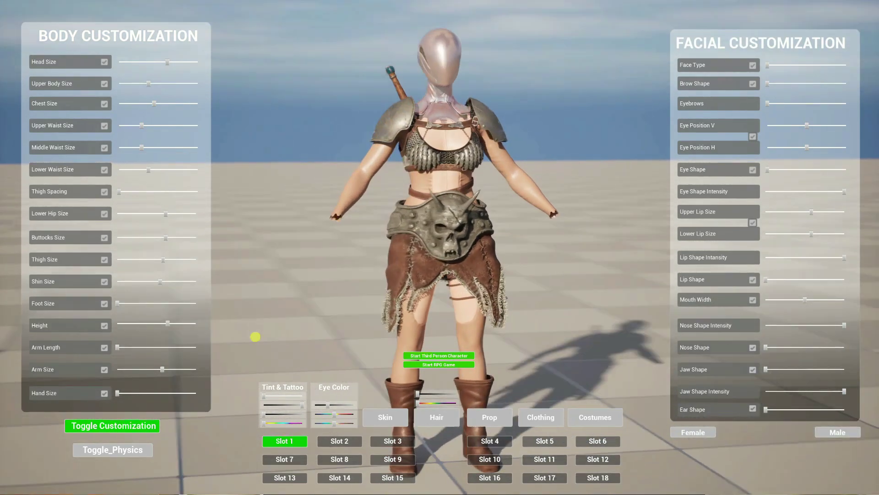
mouse_move(161, 324)
mouse_down()
mouse_move(131, 330)
mouse_move(174, 328)
mouse_move(156, 329)
mouse_up()
Orbit around to view the character's back, then start the Third Person Character game.
drag(294, 322, 370, 101)
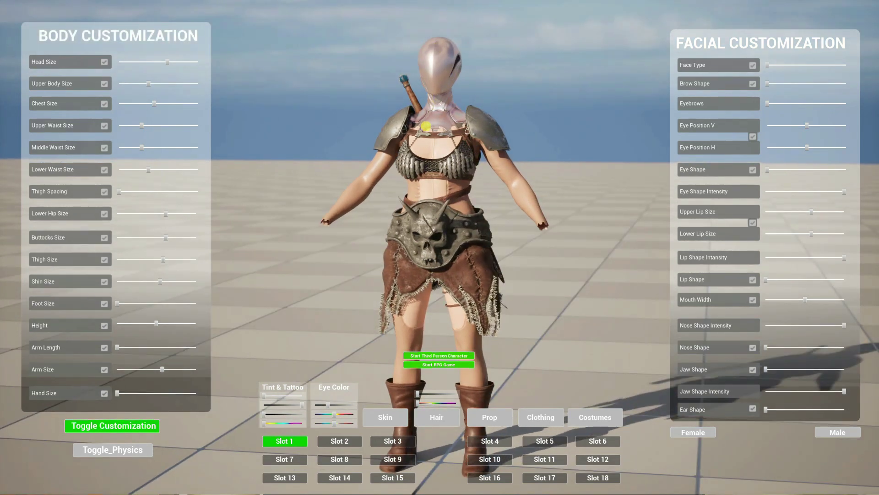
drag(496, 269, 481, 306)
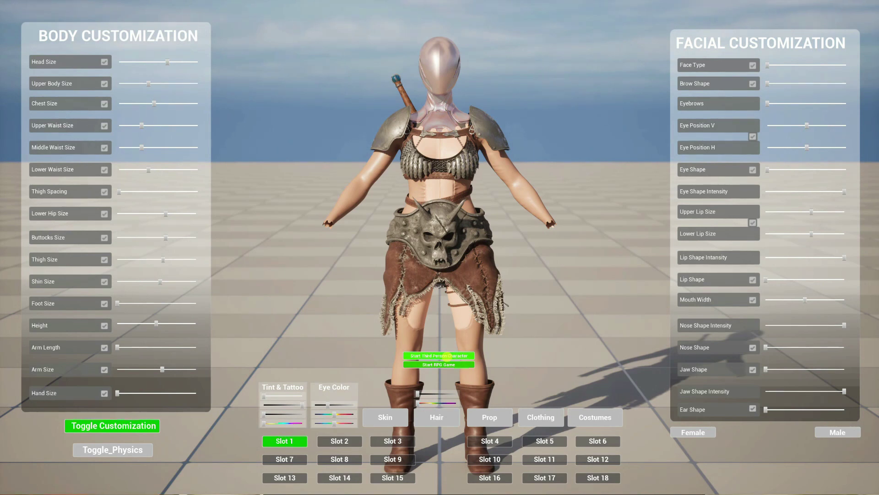
click(447, 356)
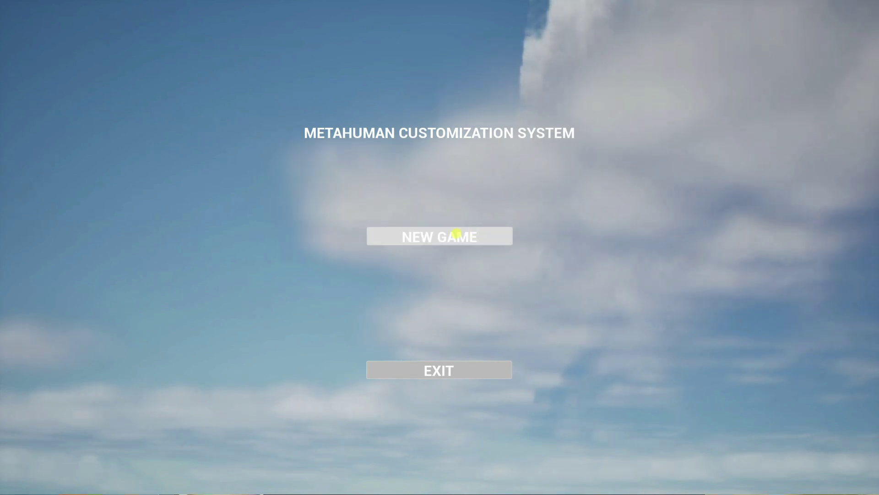
Begin a NEW GAME, rotate the camera to face the character, and click Finish.
click(451, 236)
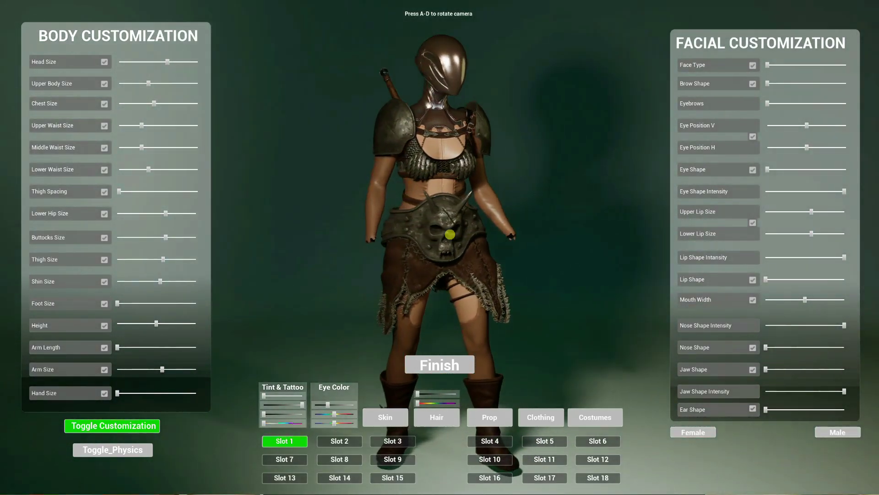
key(d)
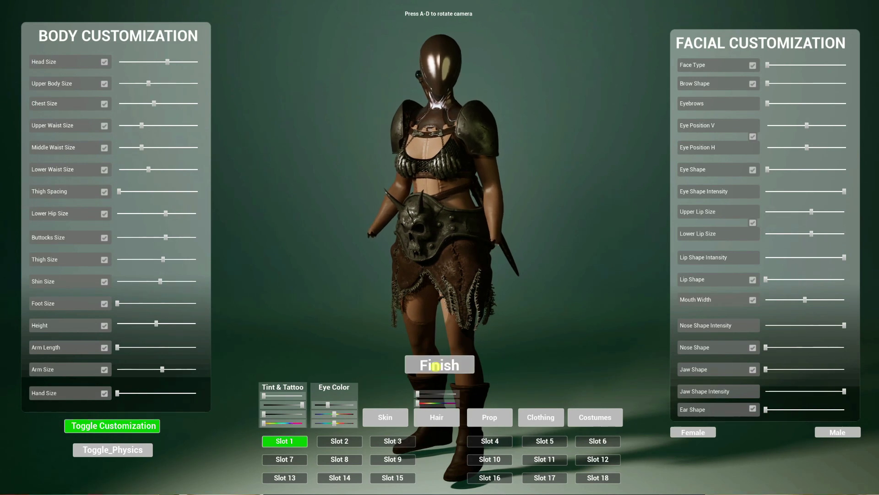
click(436, 366)
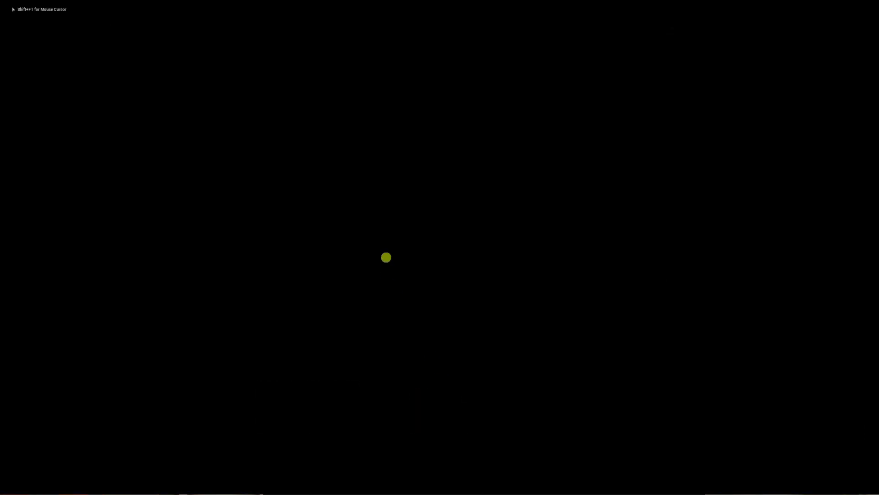
Run the character around the test floor, then stop play and turn the editor view toward the sun.
key(d)
key(w)
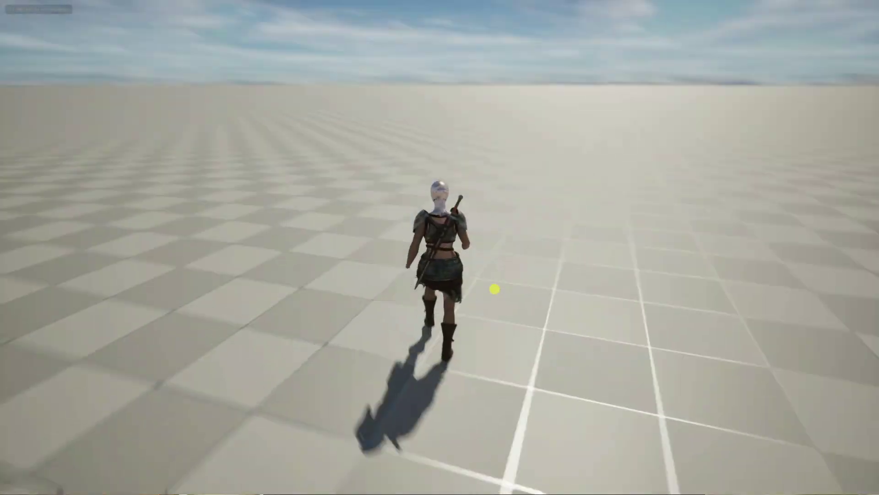
key(a)
key(s)
key(d)
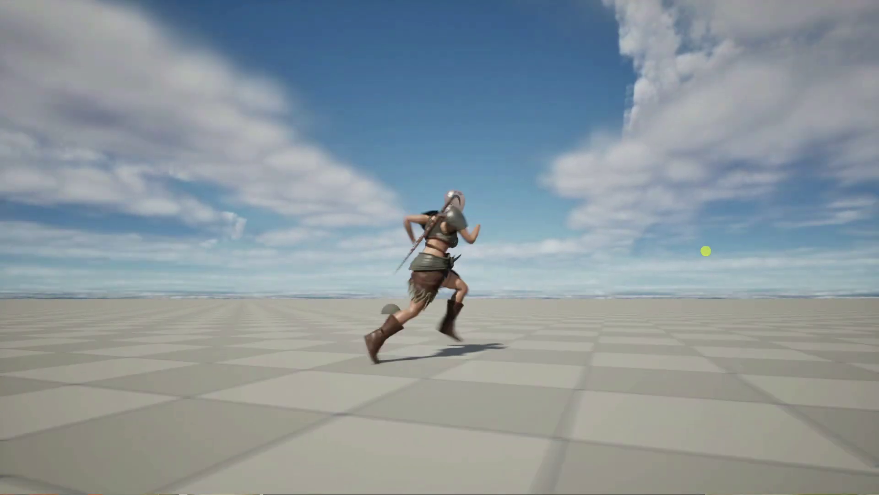
key(w)
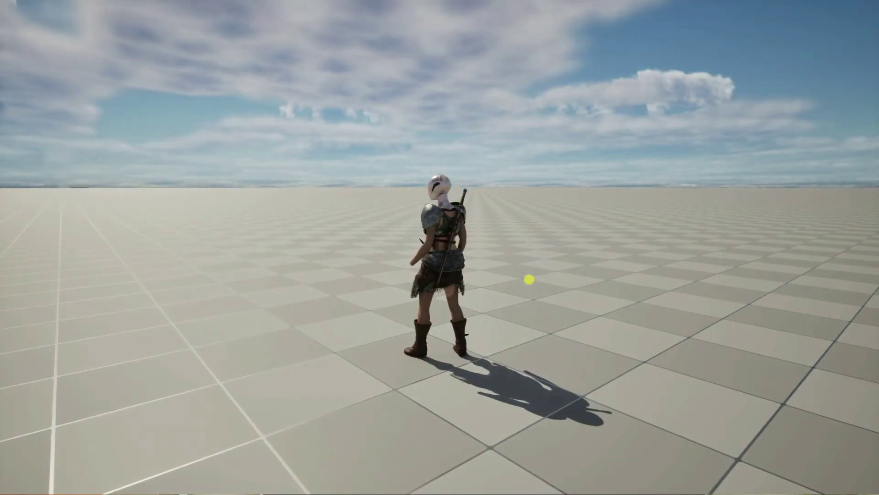
key(Escape)
right_drag(523, 277, 374, 294)
Pull the view back, play again with Alt+P, and start a new RPG game.
key(s)
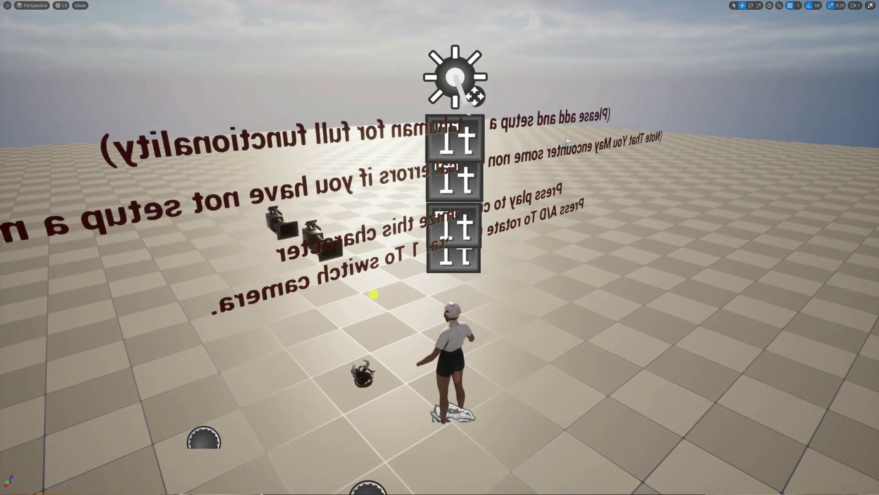
key(alt+p)
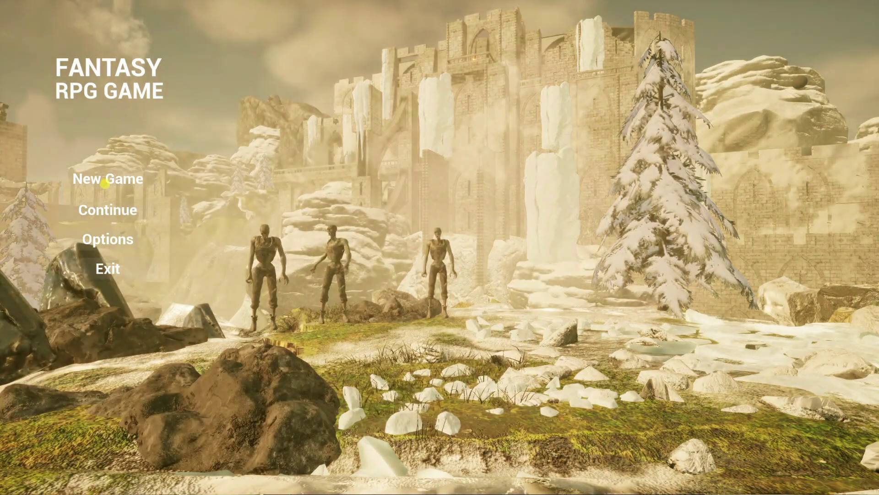
click(107, 185)
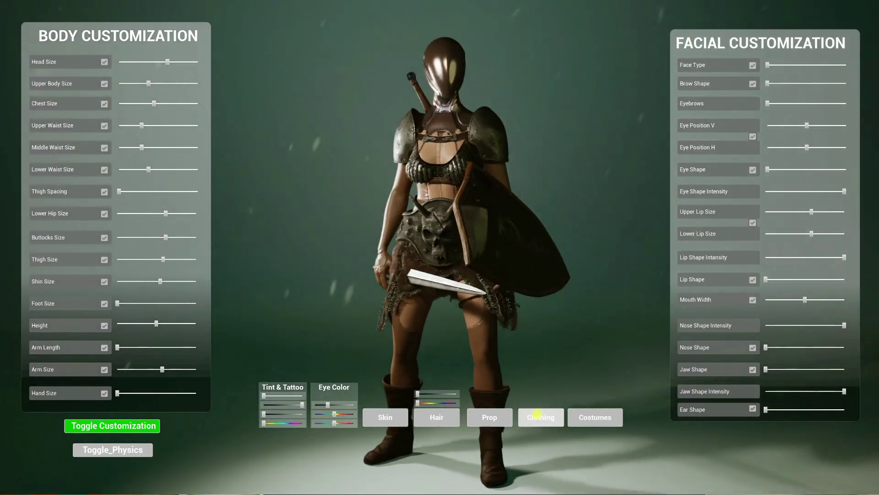
Dress the character in the white jacket costume from Clothing > Costumes and finish customization.
click(541, 417)
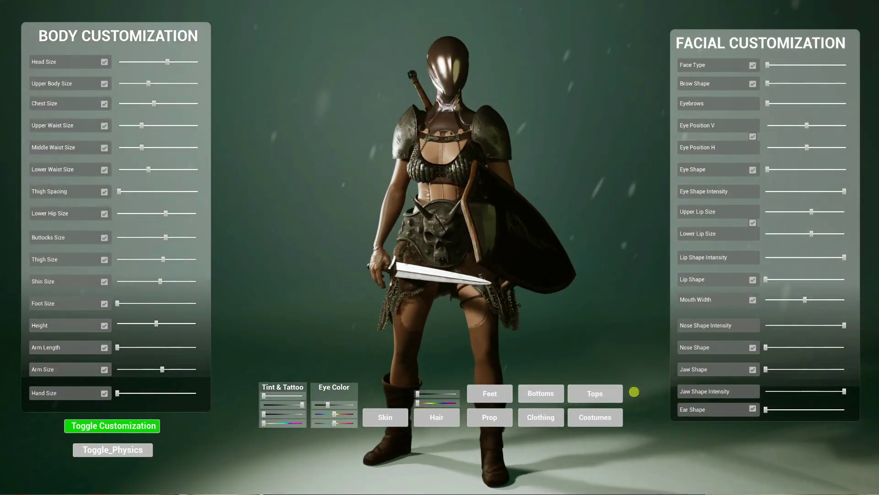
click(596, 417)
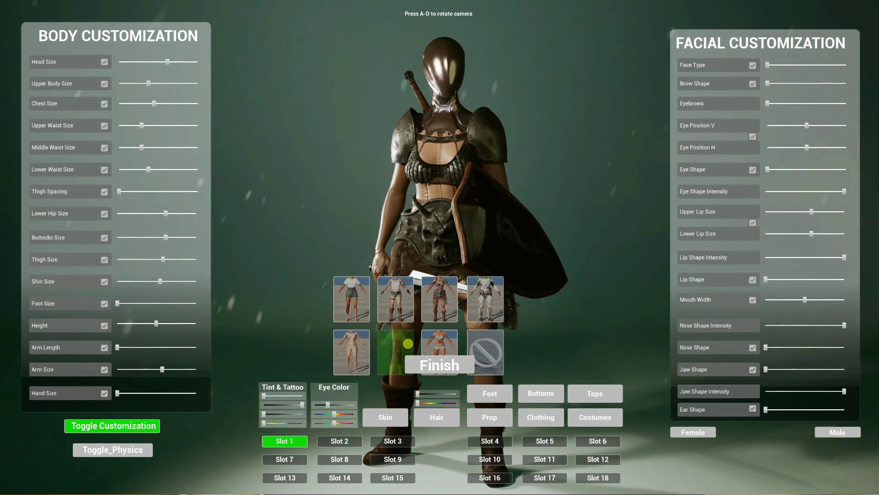
click(412, 349)
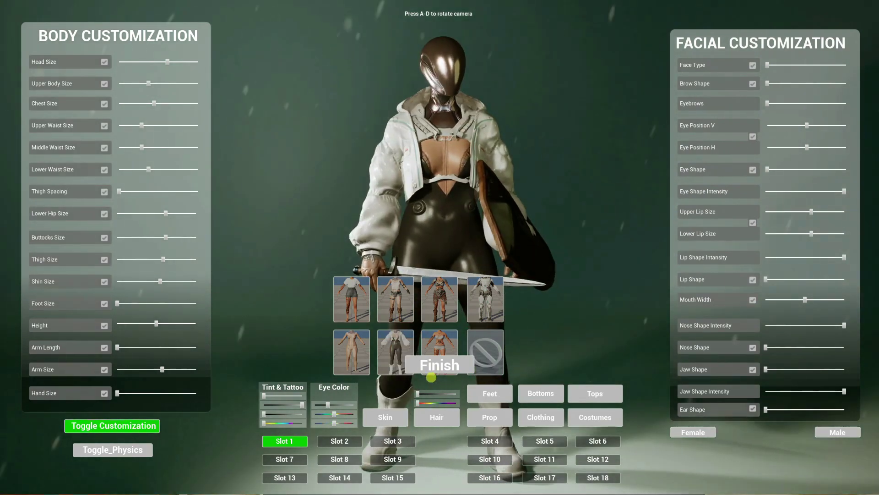
click(429, 358)
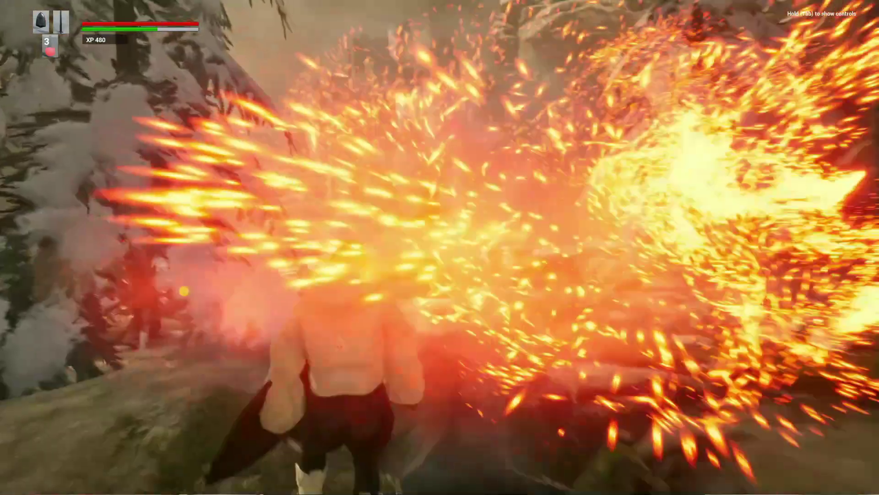
Run toward the snowy tree, stop play, orbit under the floor, and restore the layout with F11.
key(w)
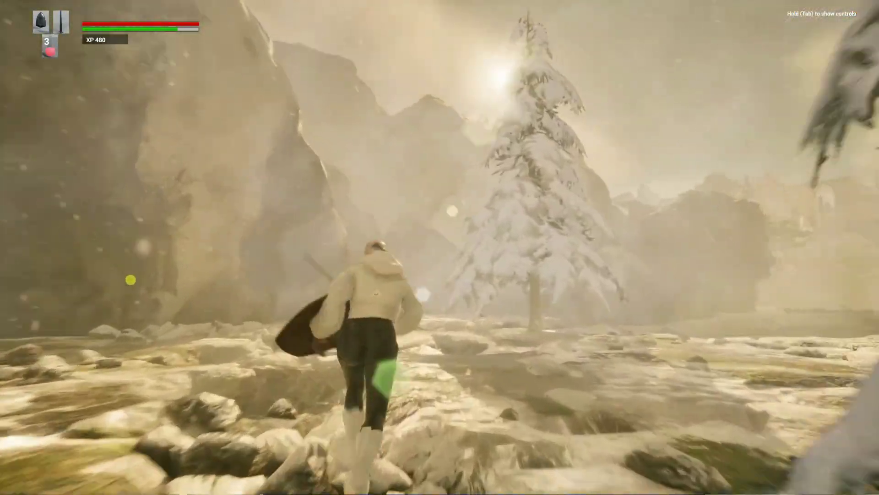
key(w)
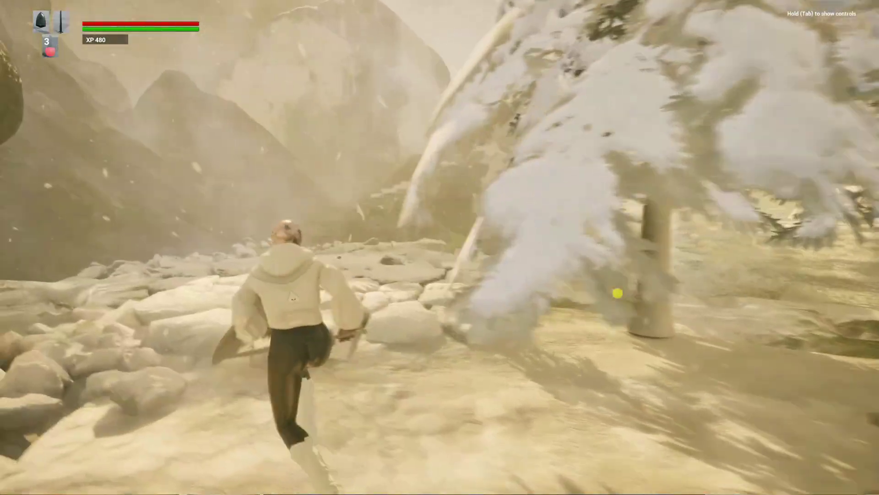
key(Escape)
right_drag(308, 288, 599, 281)
key(F11)
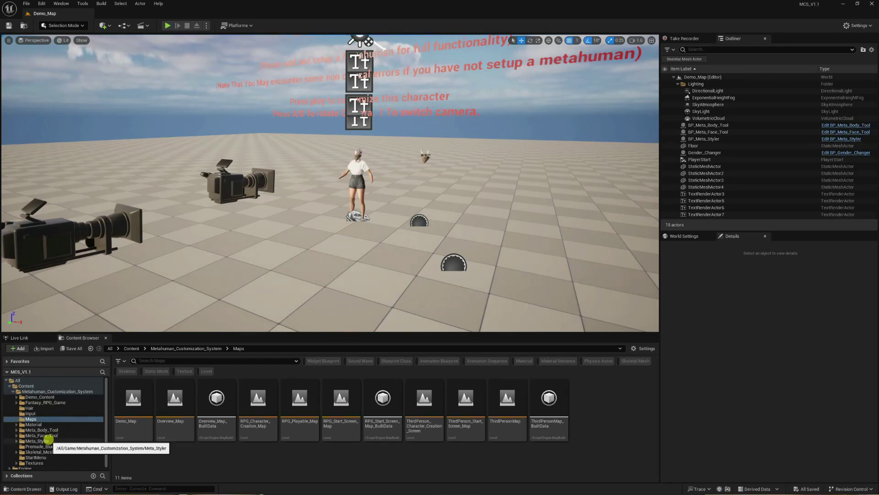
Browse to Meta_Styler > Premade_Blueprints, select BP_MH_Male, and start Play.
click(39, 441)
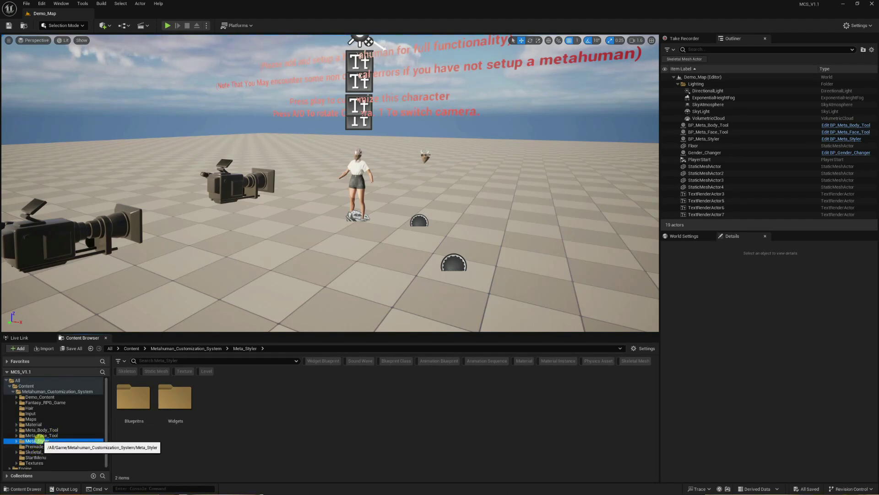
click(36, 445)
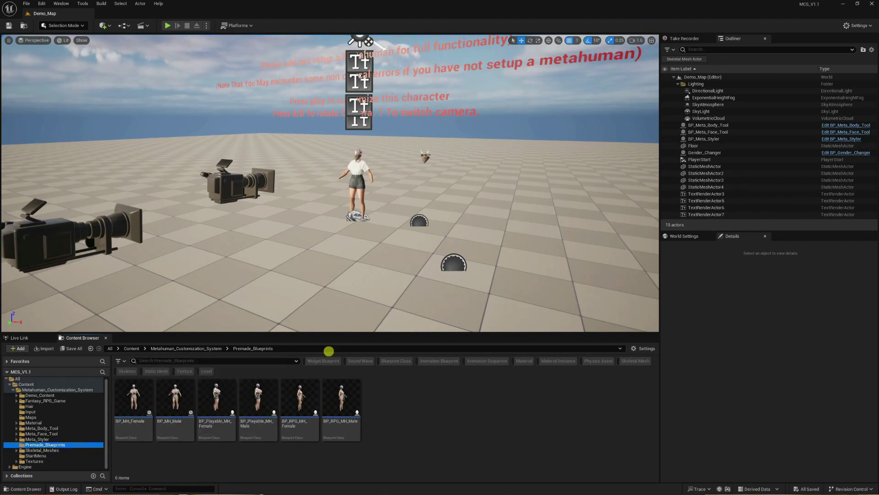
click(175, 407)
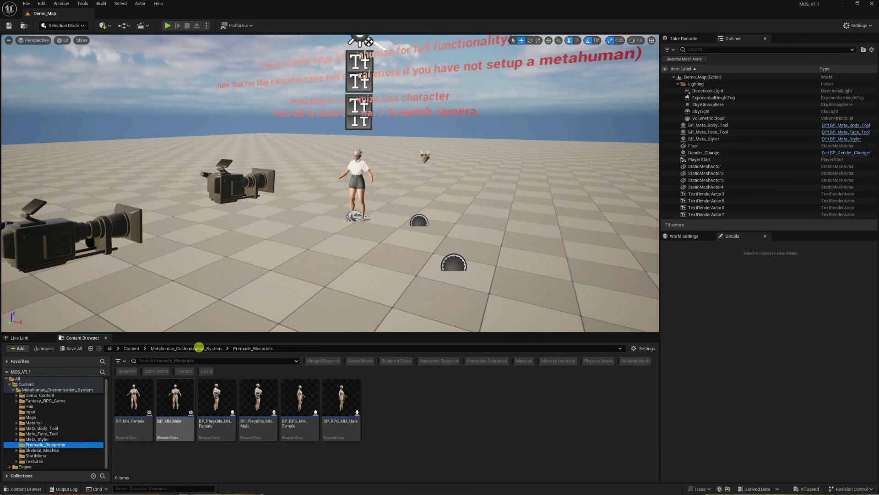
click(165, 24)
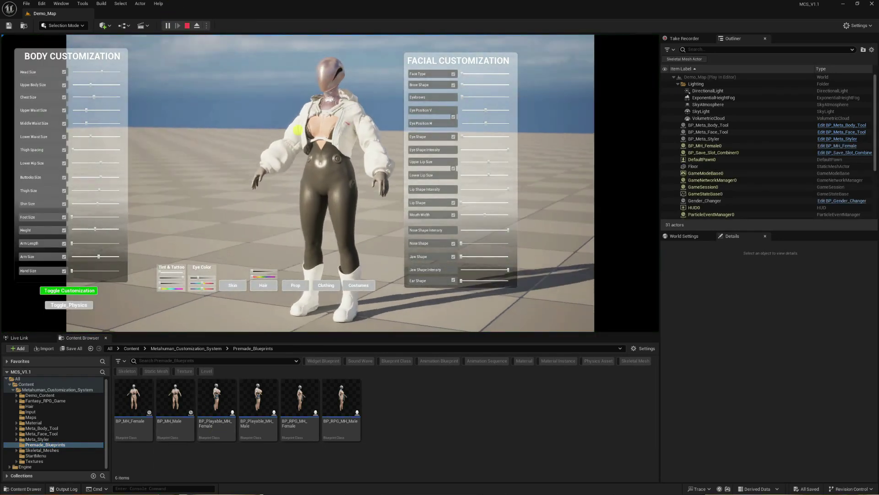
Select the BP_MH_Female and then BP_MH_Male blueprint tiles in the Content Browser.
click(134, 403)
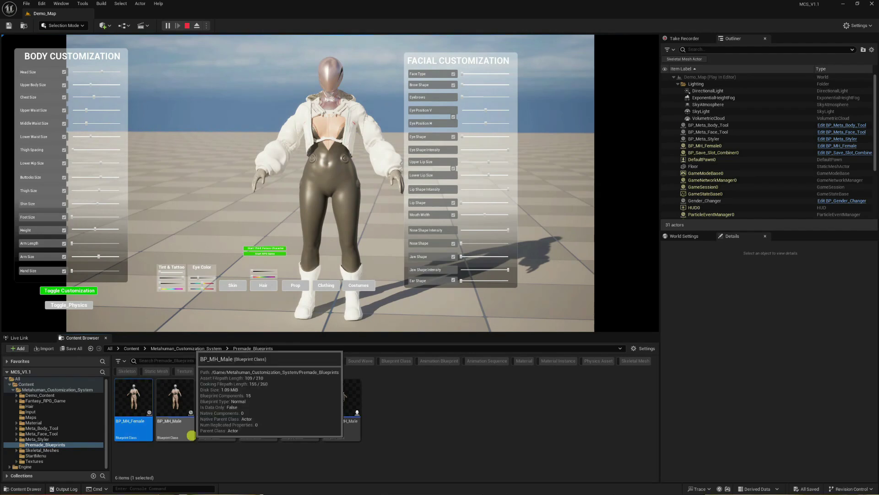
click(183, 425)
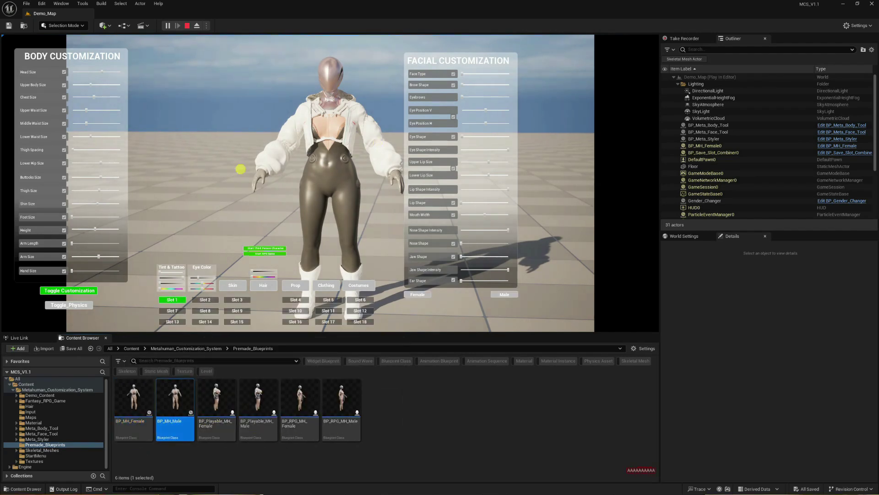
End play, open BP_MH_Female full screen, and pan through its face, eyebrow and BeginPlay sections.
click(187, 26)
double_click(144, 408)
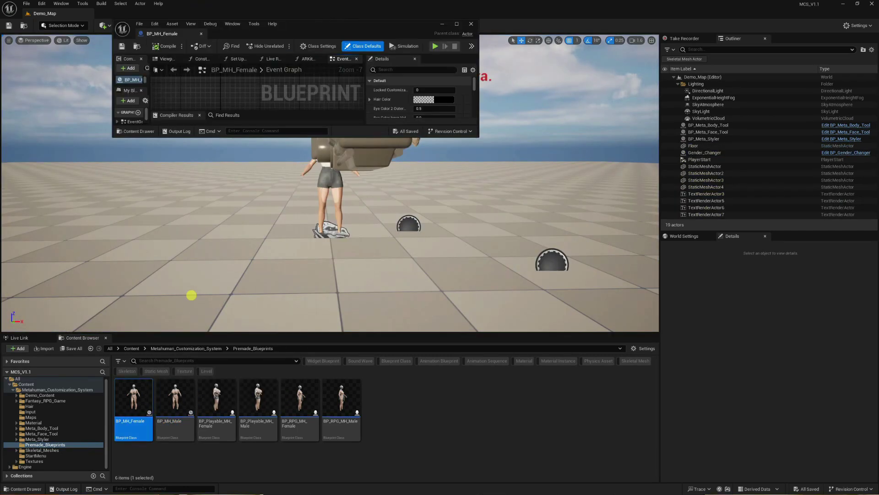
double_click(316, 25)
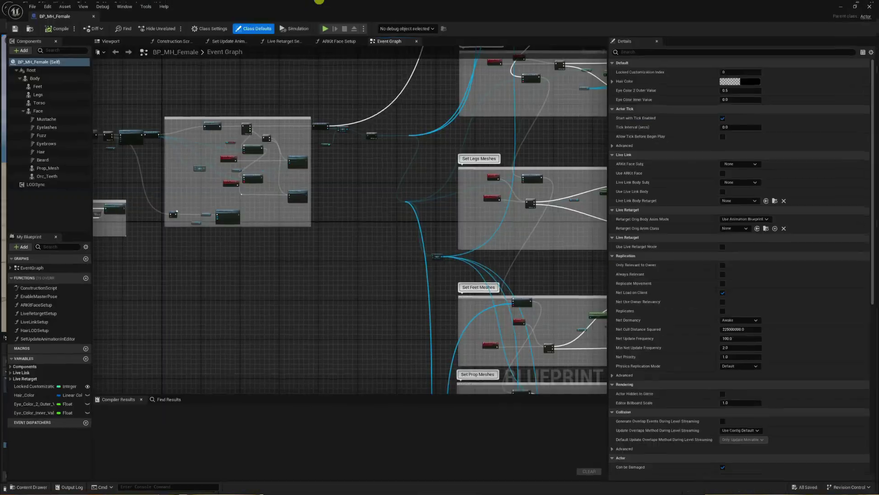
scroll(269, 170, down, 5)
right_drag(236, 264, 161, 493)
right_drag(175, 391, 349, 323)
scroll(234, 247, up, 10)
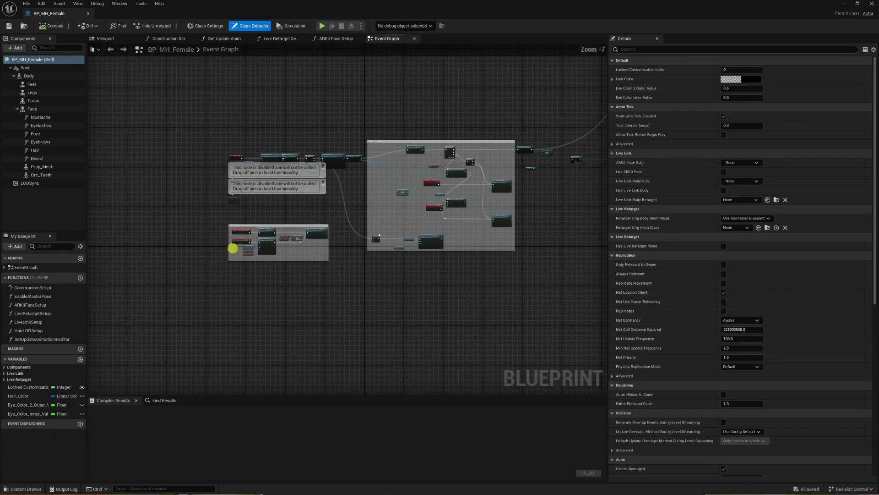
right_drag(339, 137, 324, 218)
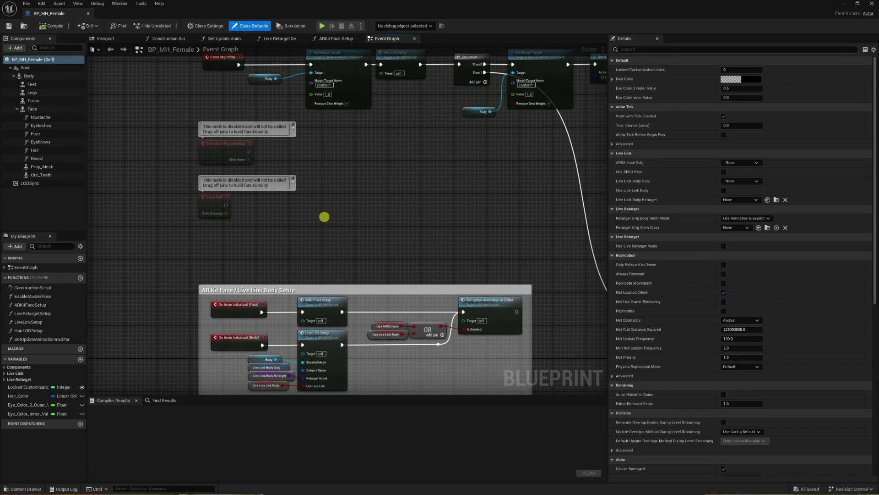
scroll(324, 217, down, 1)
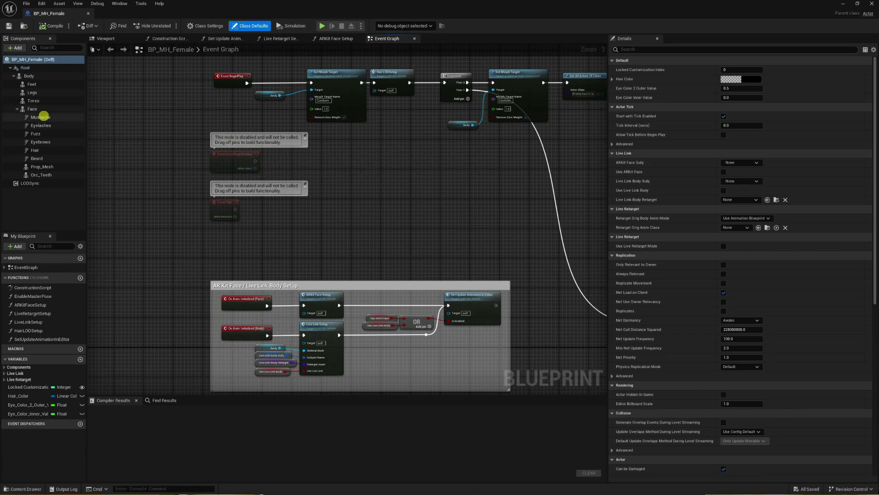
Inspect the LODSync component, SetUpdateAnimationInEditor and ARKitFaceSetup functions, and Live Retarget category.
click(30, 183)
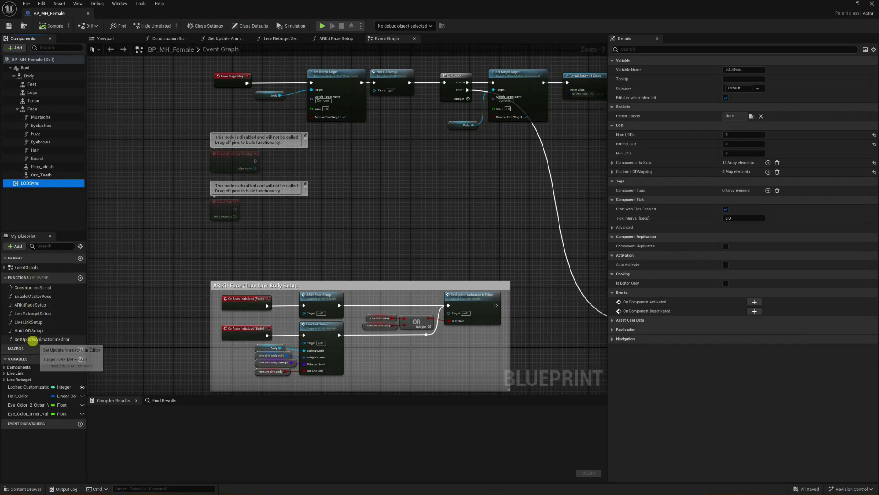
click(31, 339)
click(20, 379)
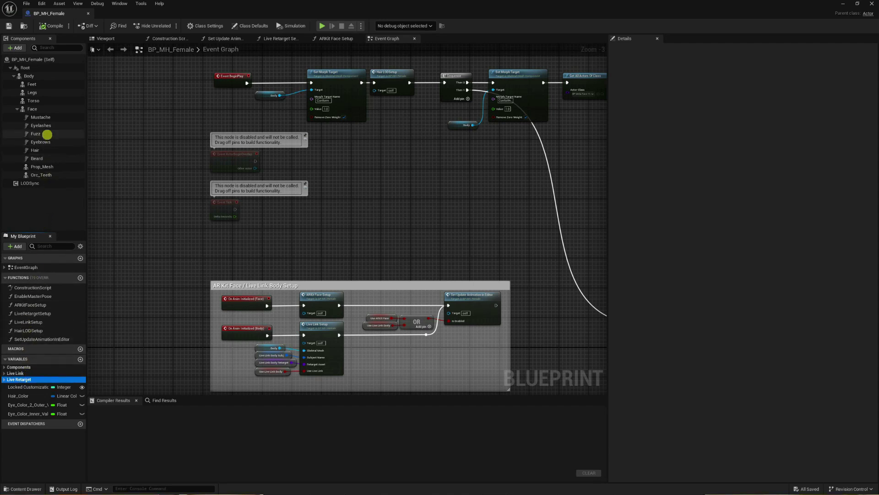
click(31, 182)
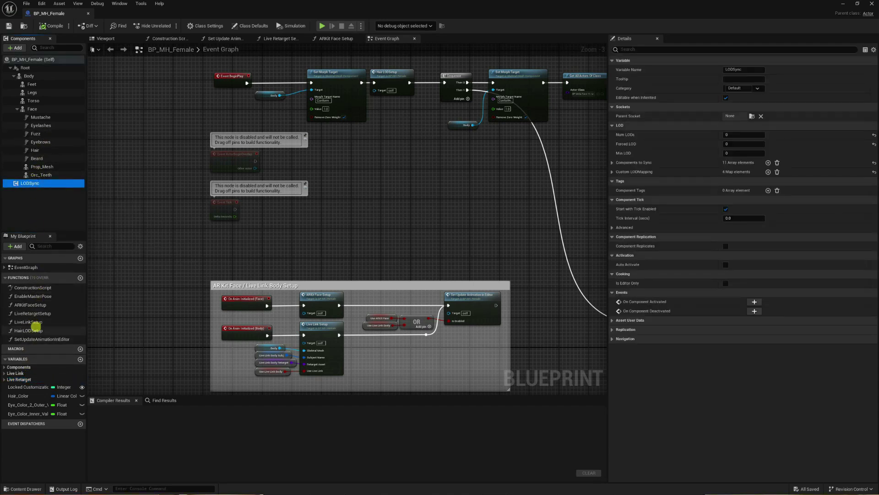
click(40, 304)
Select the AR Kit Face comment group, then shrink the Blueprint editor to a taller small window.
right_drag(350, 242, 316, 189)
drag(169, 191, 422, 295)
right_drag(379, 181, 393, 467)
scroll(325, 228, down, 3)
right_drag(324, 228, 261, 287)
drag(444, 1, 370, 158)
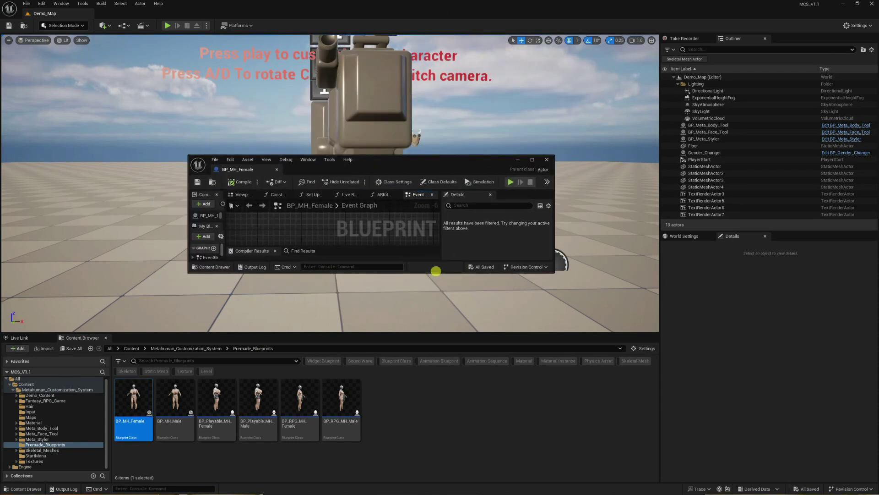
drag(435, 273, 430, 317)
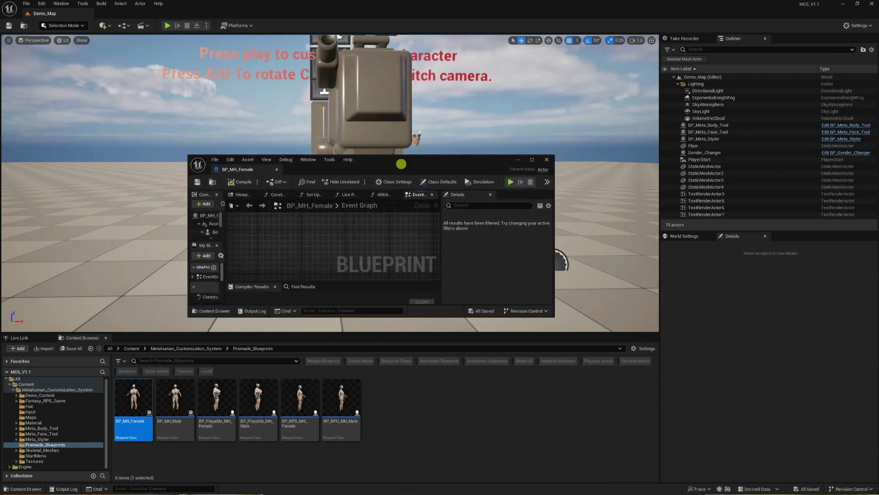
Re-maximize the editor, select the comment boxes, view Show Orc Teeth, then shrink the window again.
double_click(401, 163)
scroll(401, 165, down, 6)
right_drag(451, 159, 145, 384)
drag(180, 103, 545, 380)
right_drag(279, 78, 452, 389)
scroll(403, 220, up, 10)
right_drag(294, 285, 331, 286)
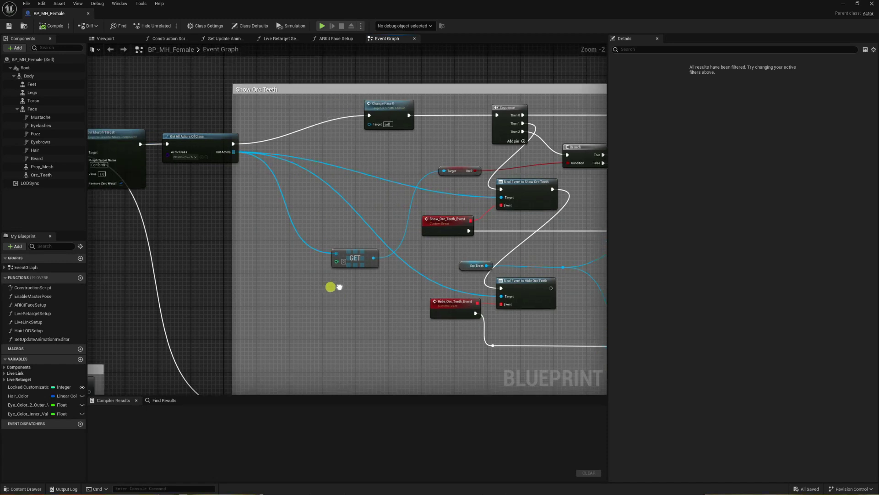
scroll(273, 192, down, 3)
drag(379, 7, 416, 20)
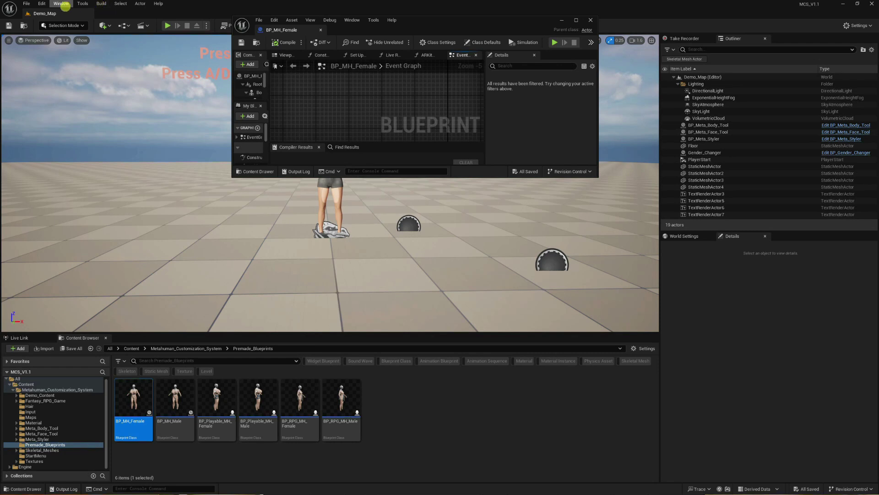
Launch Quixel Bridge from the Window menu, dismiss the Megascans announcement, and center its window.
click(63, 5)
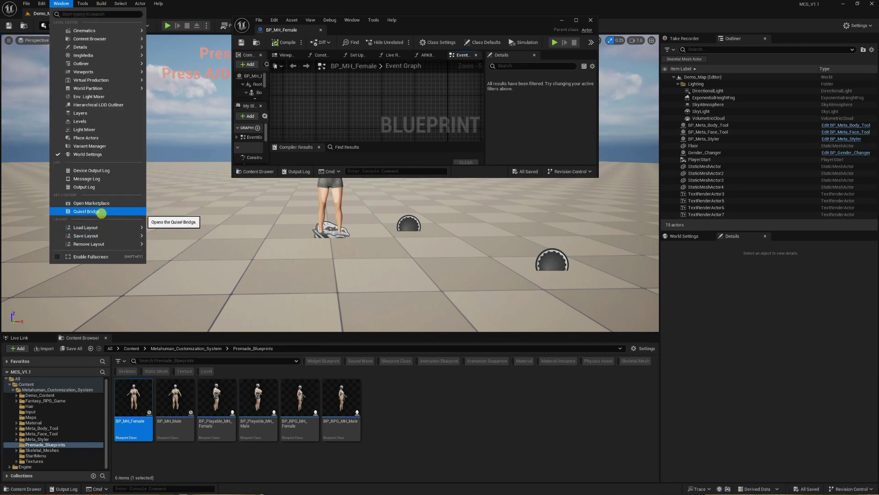
click(86, 211)
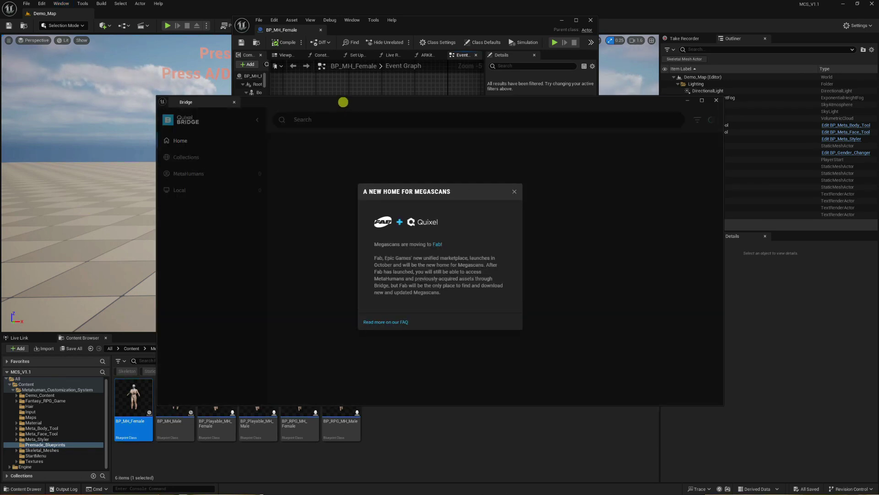
drag(341, 101, 696, 87)
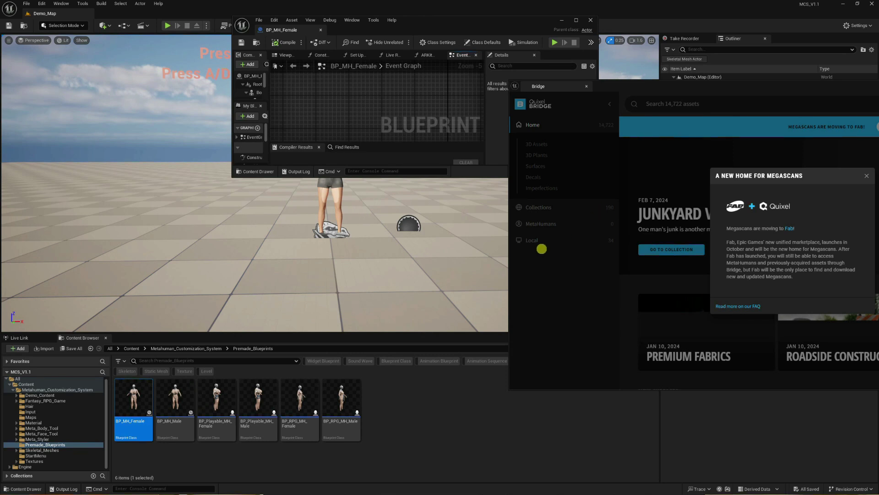
click(175, 401)
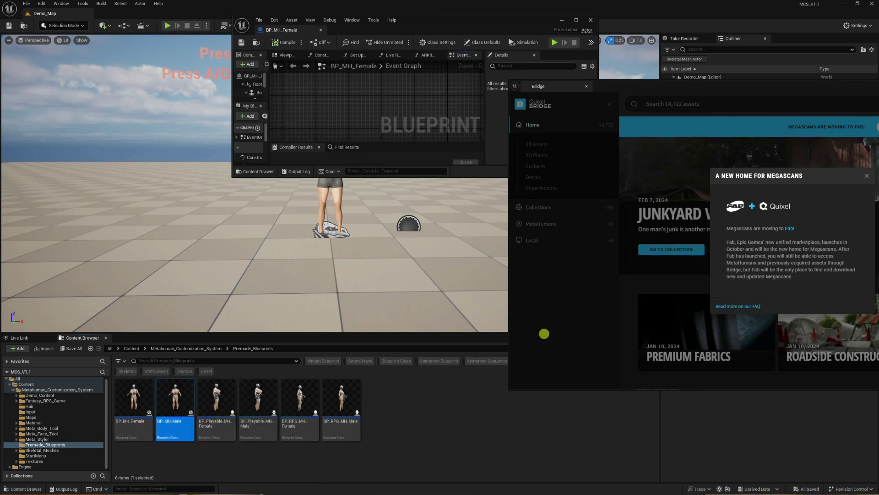
click(546, 241)
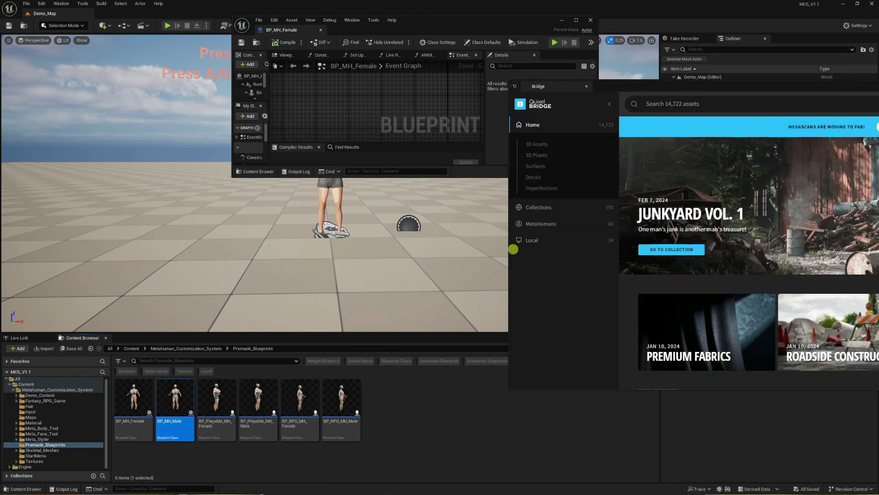
click(526, 242)
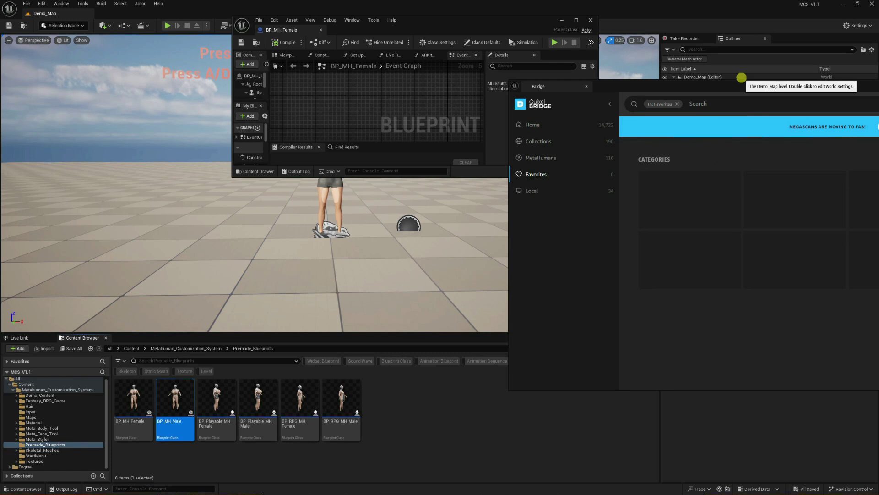
drag(728, 88, 526, 55)
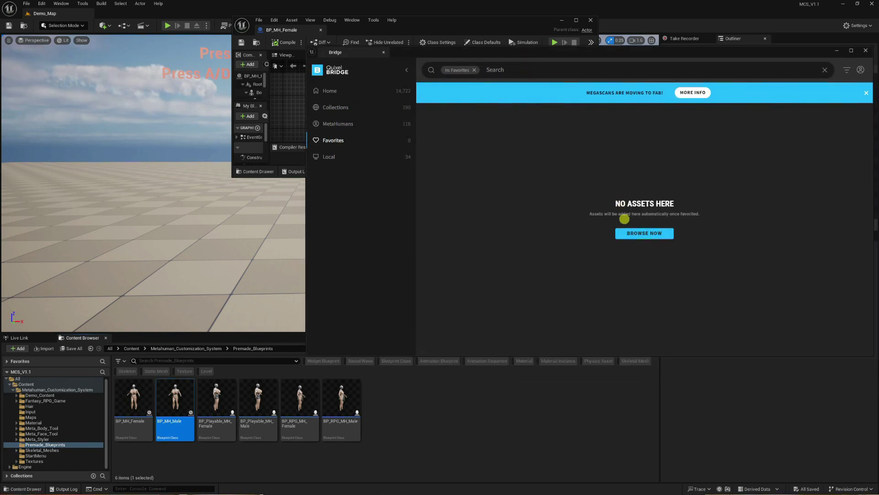
List the Local MetaHumans and show the Kristofertall MetaHuman's details.
click(330, 158)
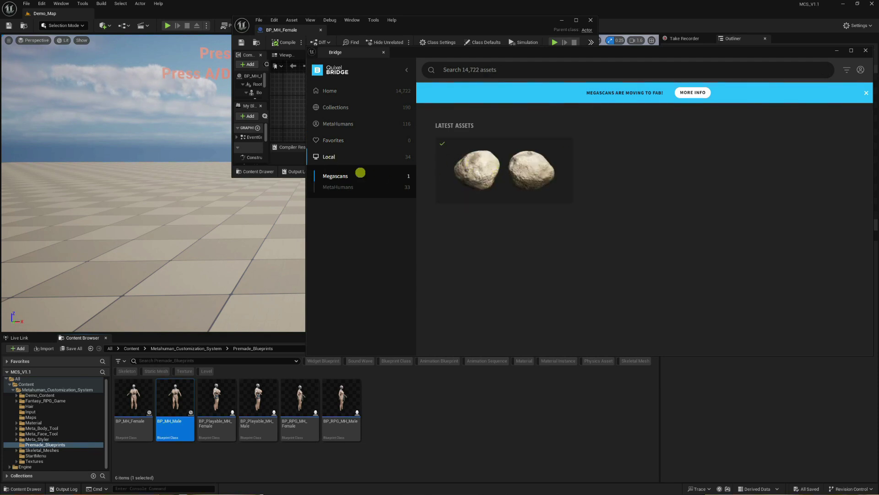
click(348, 186)
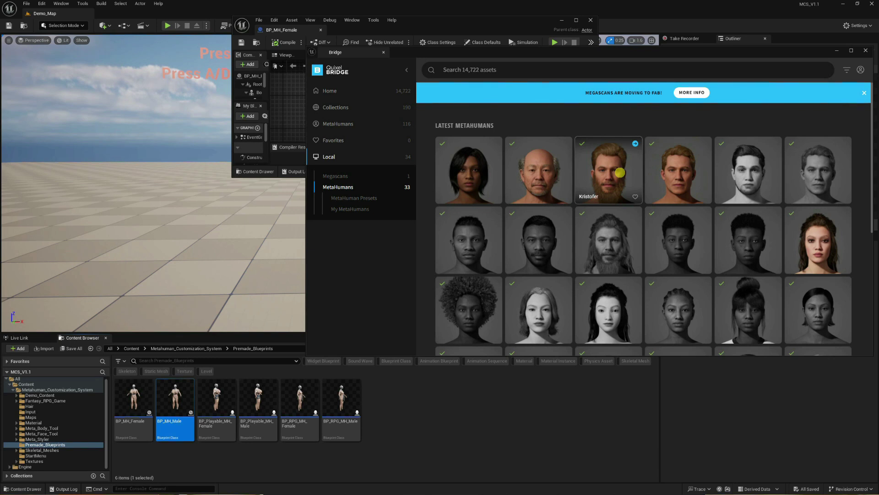
click(667, 165)
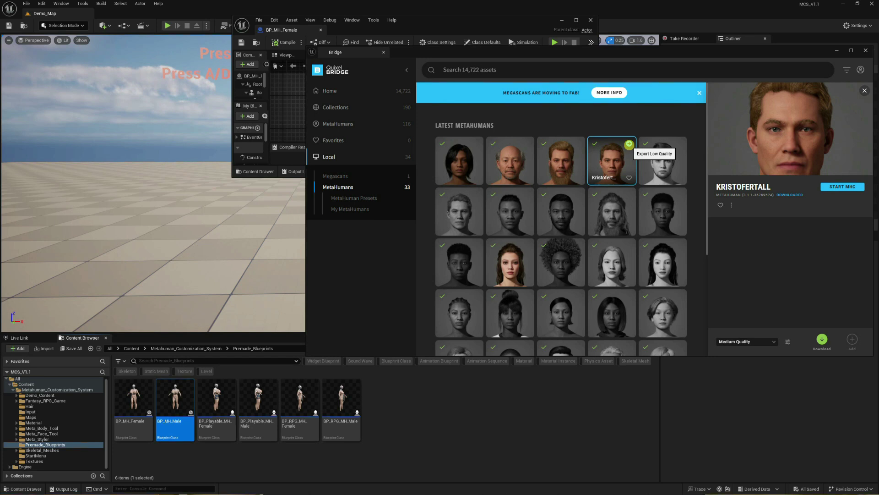
Import the Kristofertall MetaHuman into the project and open File Explorer on This PC.
click(629, 144)
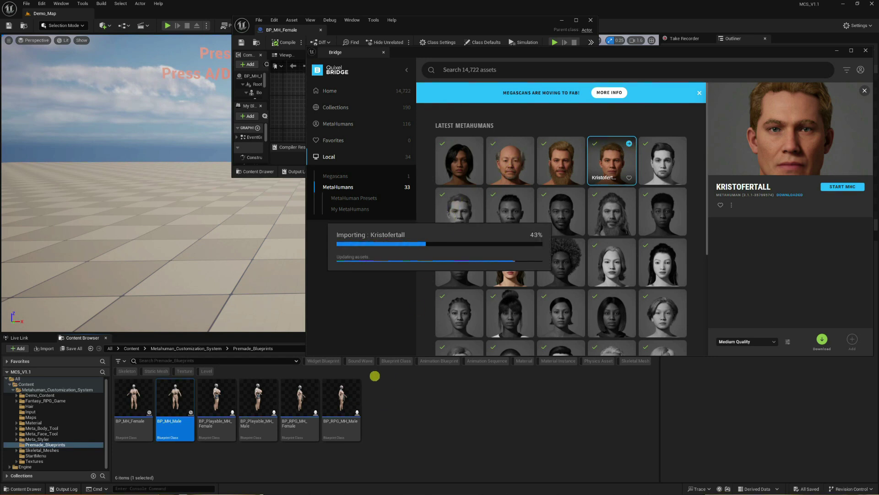
key(super)
key(super+e)
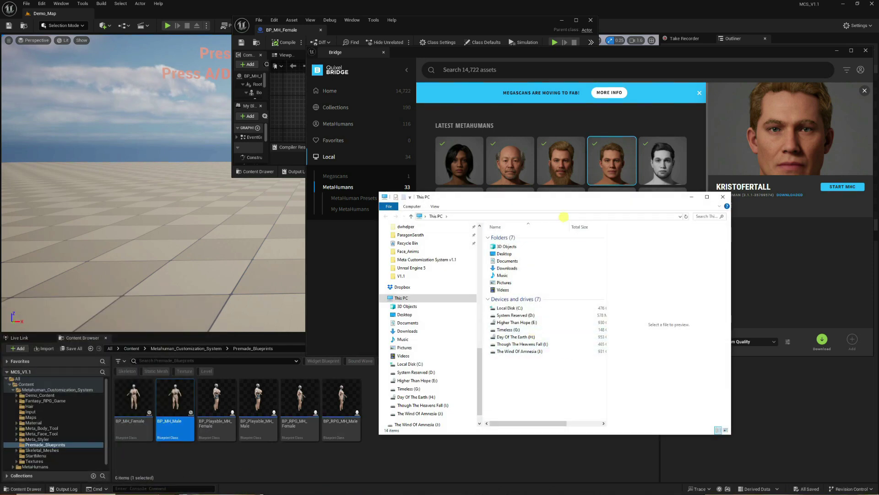
Close File Explorer and export Kendra at highest quality into the project.
double_click(572, 198)
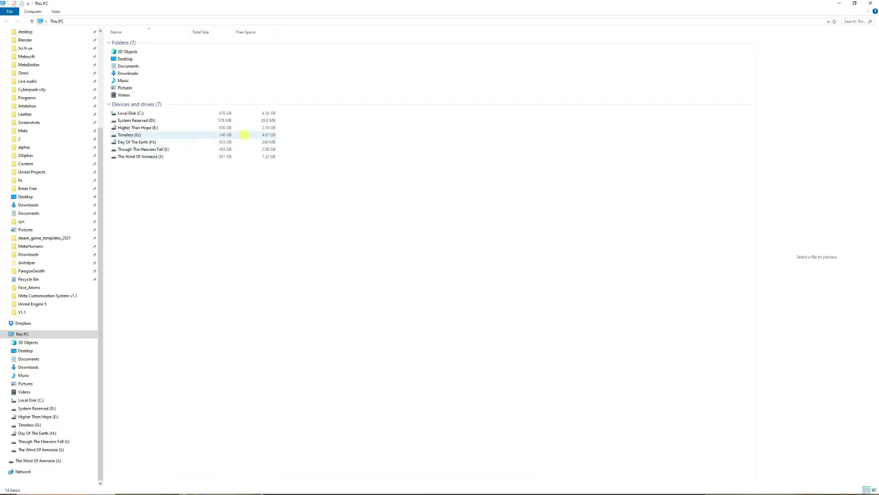
click(871, 3)
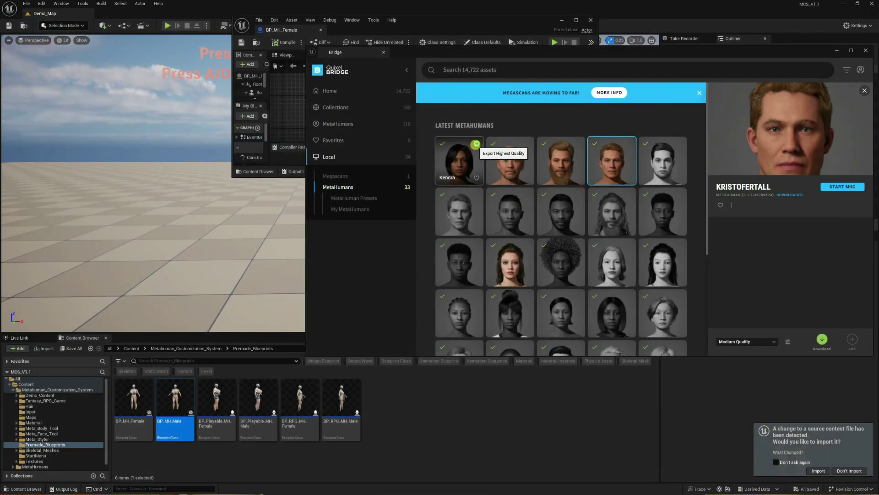
click(475, 144)
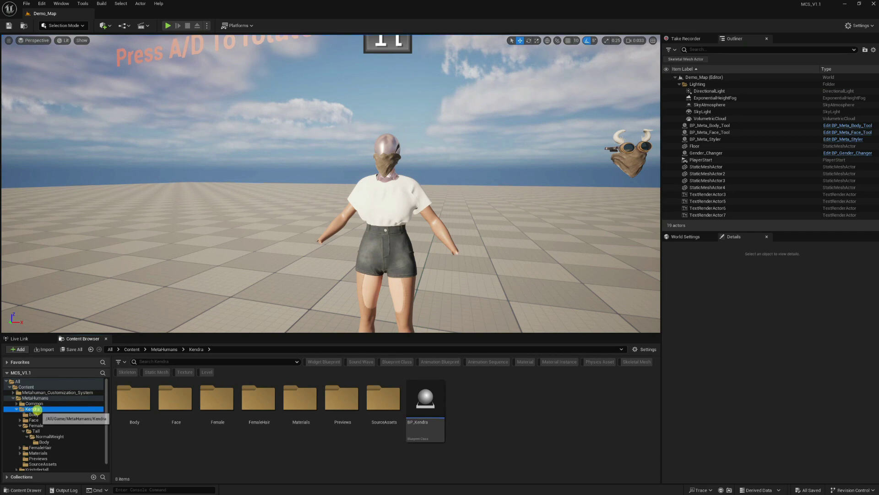
Open BP_MH_Female from the Premade_Blueprints folder and view its 3D character preview.
click(51, 393)
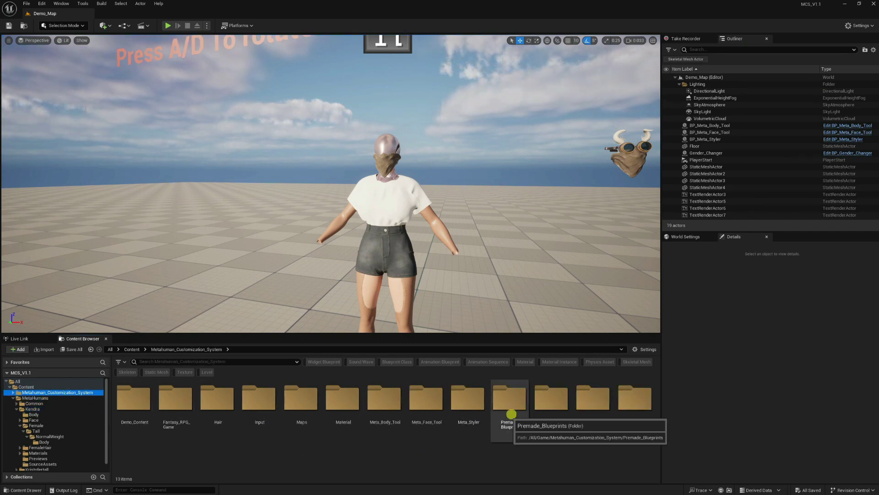
double_click(512, 413)
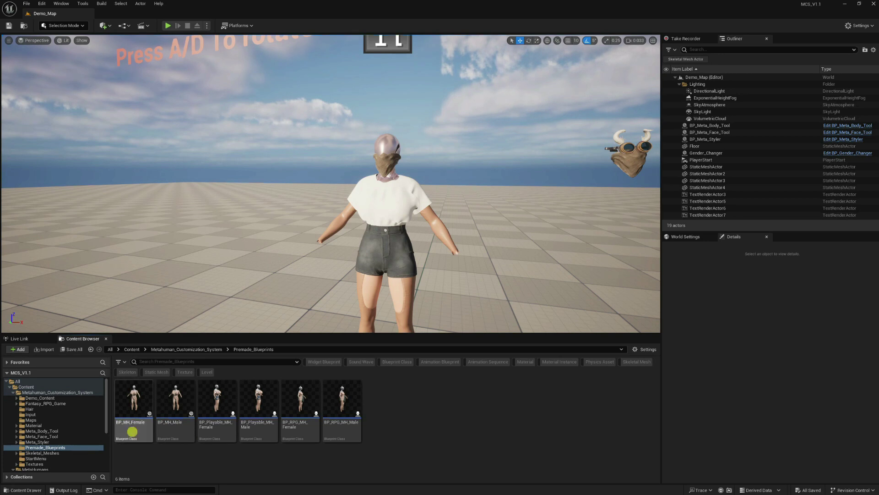
double_click(132, 402)
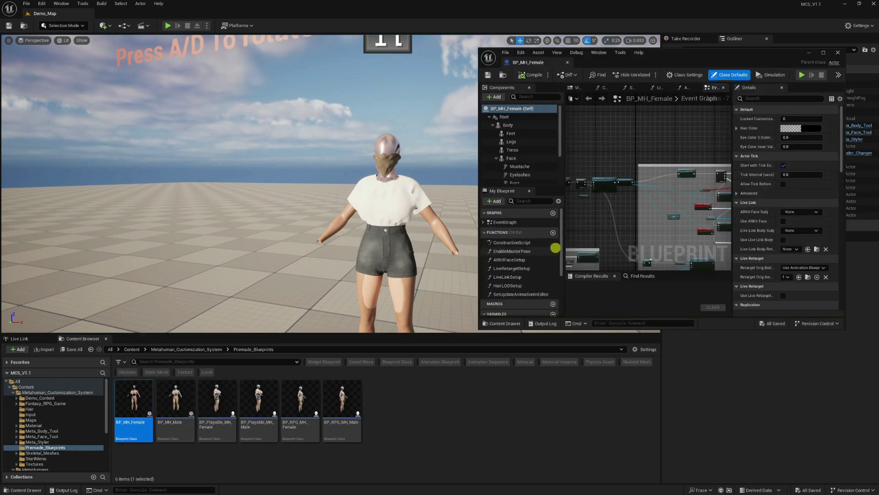
click(575, 88)
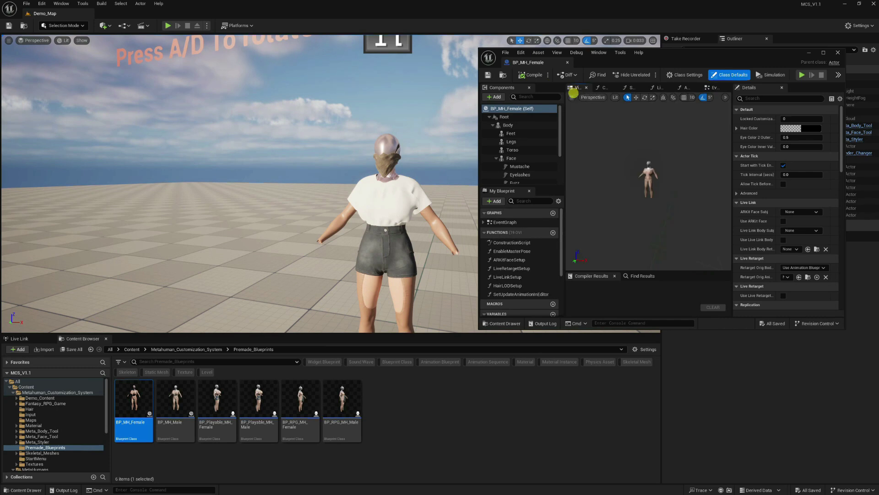
drag(608, 223, 620, 195)
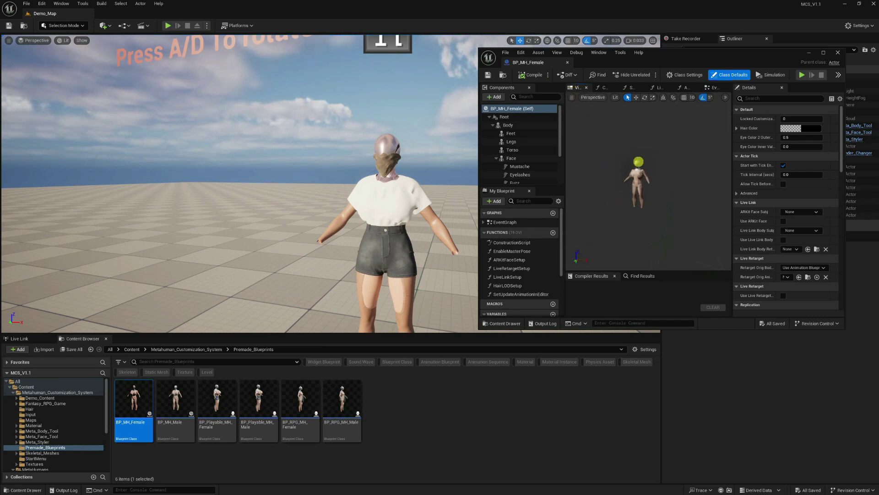
Select the Face component and pick Kendra_FaceMesh from the Kendra/Face folder.
click(508, 158)
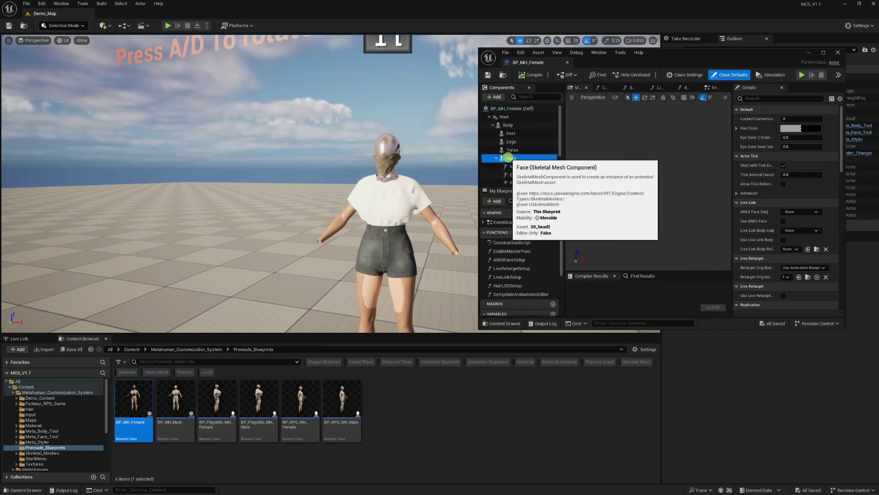
scroll(42, 414, down, 3)
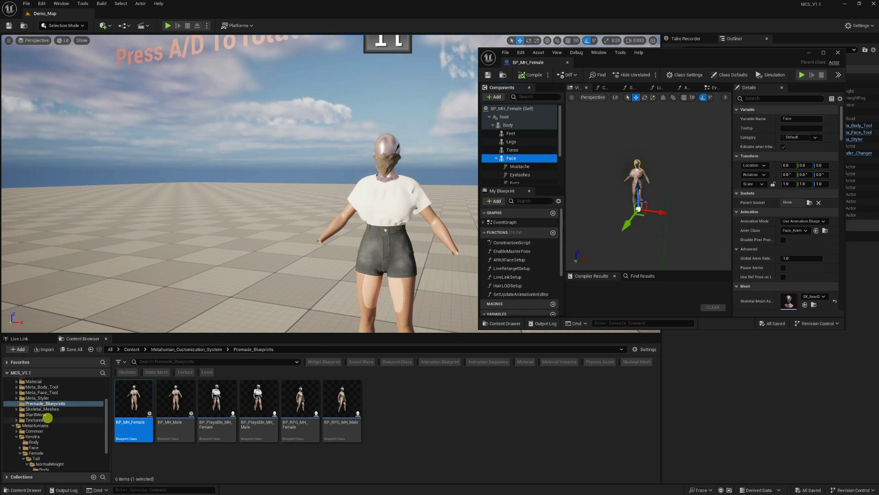
scroll(35, 437, down, 3)
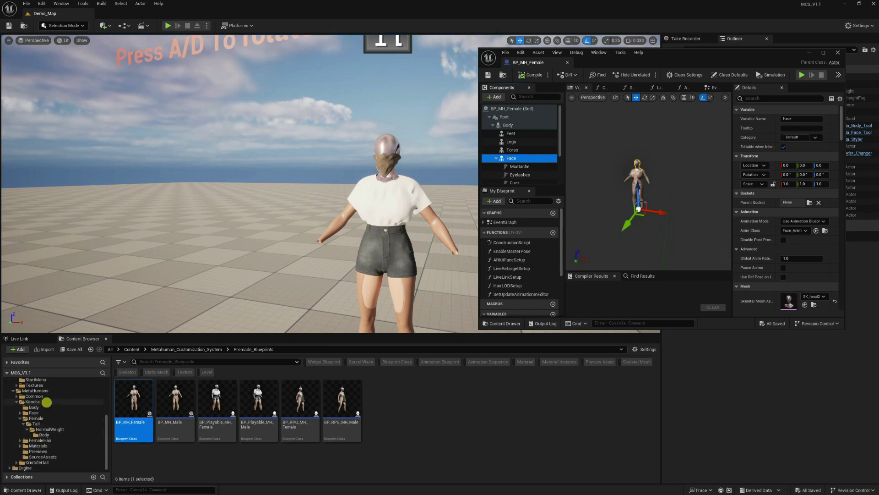
click(29, 402)
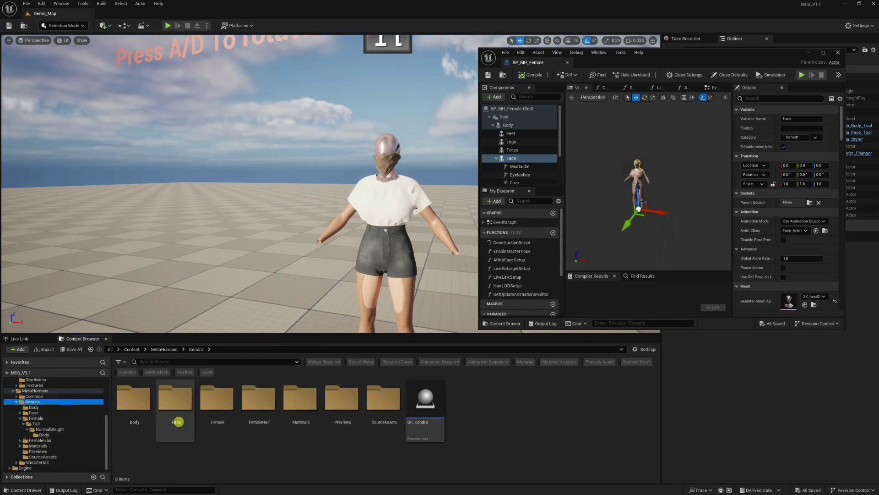
click(34, 413)
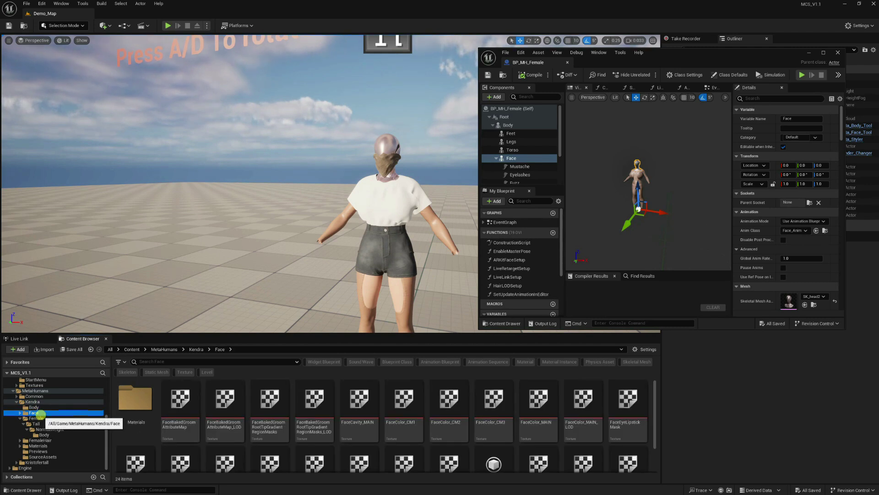
scroll(133, 412, down, 2)
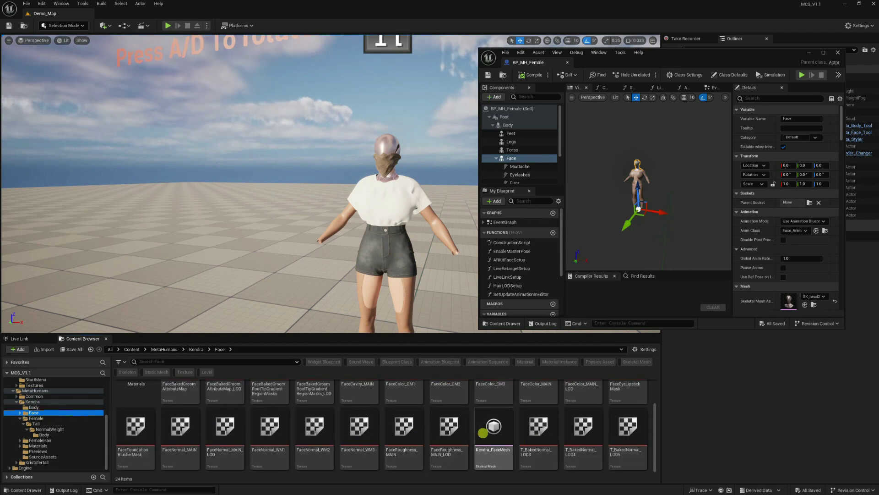
click(483, 431)
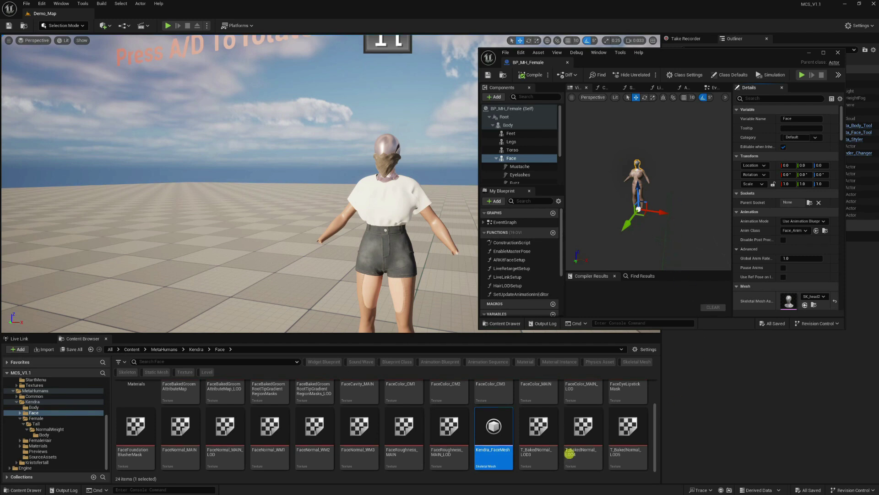
mouse_move(493, 426)
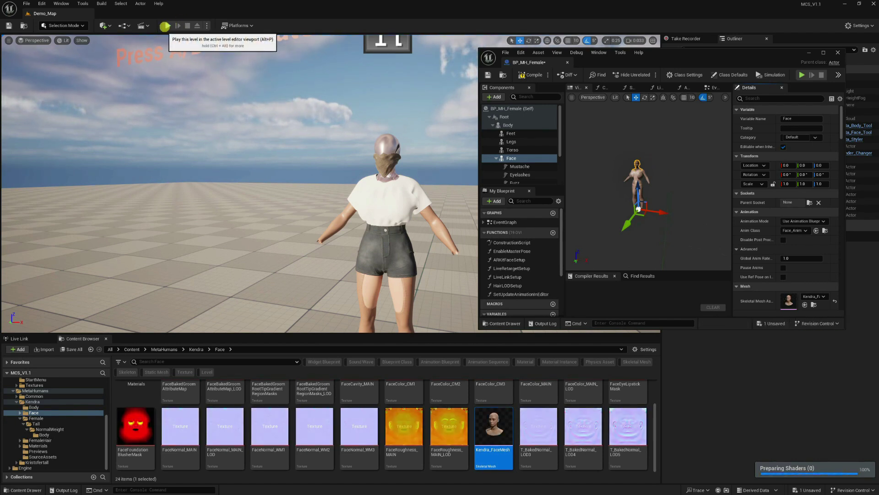
click(165, 27)
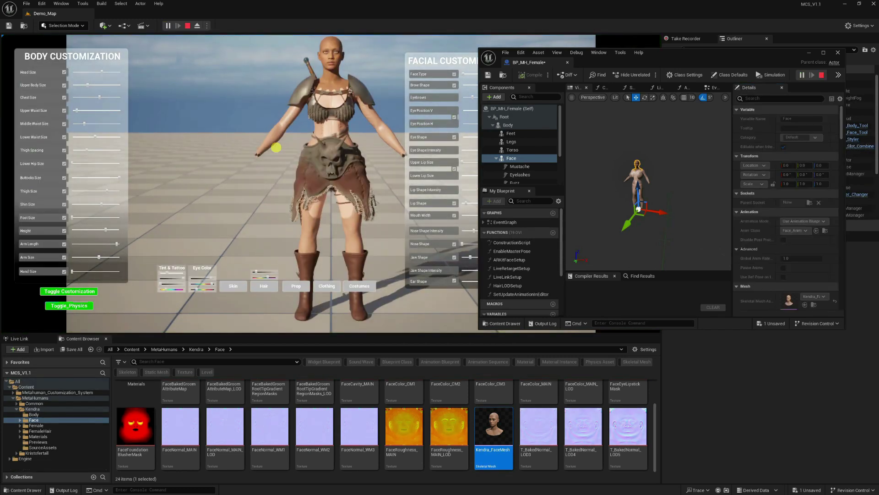
drag(279, 142, 314, 98)
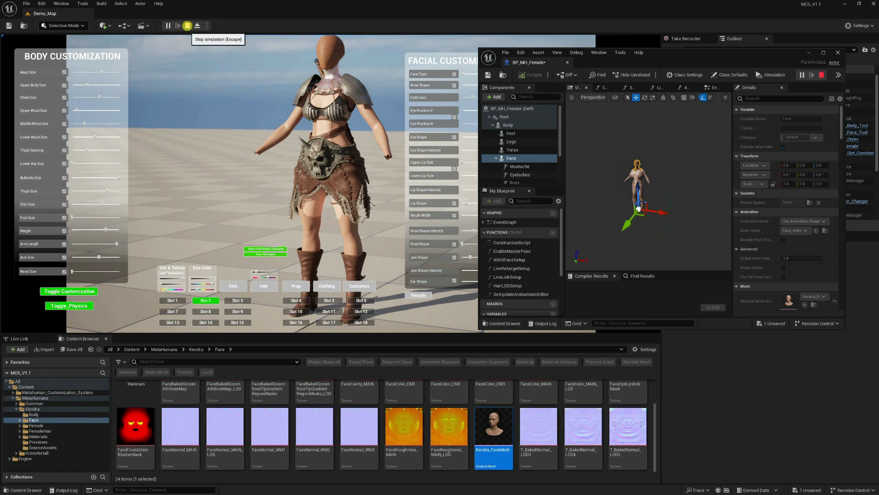
click(187, 26)
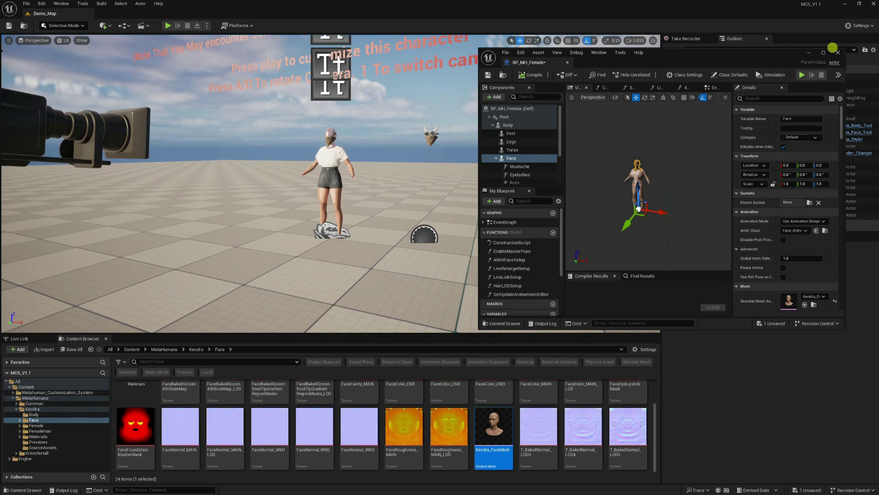
Maximize the Event Graph and set the first, 0.375 and 0.5 mesh nodes to Kendra_FaceMesh.
click(824, 52)
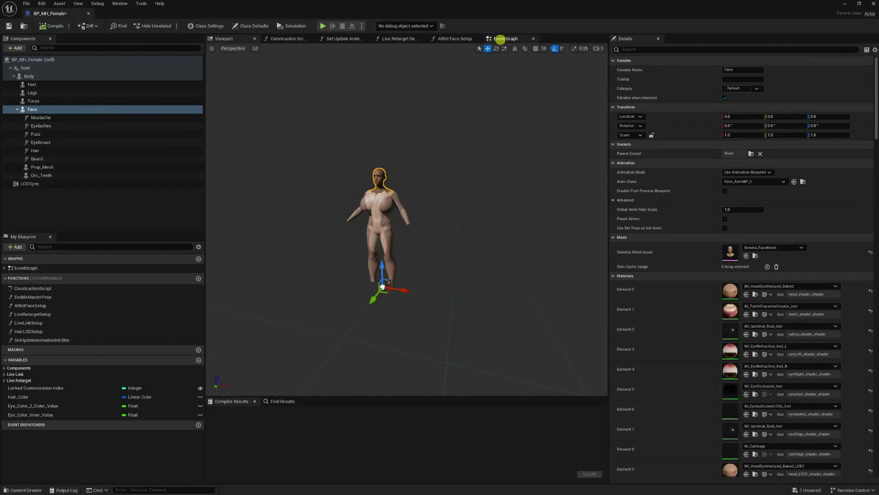
click(506, 39)
right_drag(491, 194, 260, 360)
scroll(391, 60, up, 7)
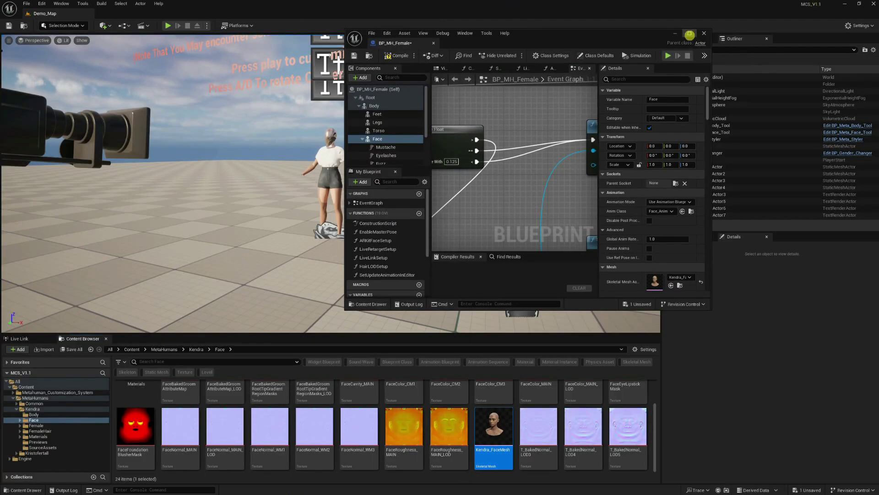
click(690, 34)
click(401, 253)
right_drag(412, 343, 434, 96)
click(424, 165)
click(423, 308)
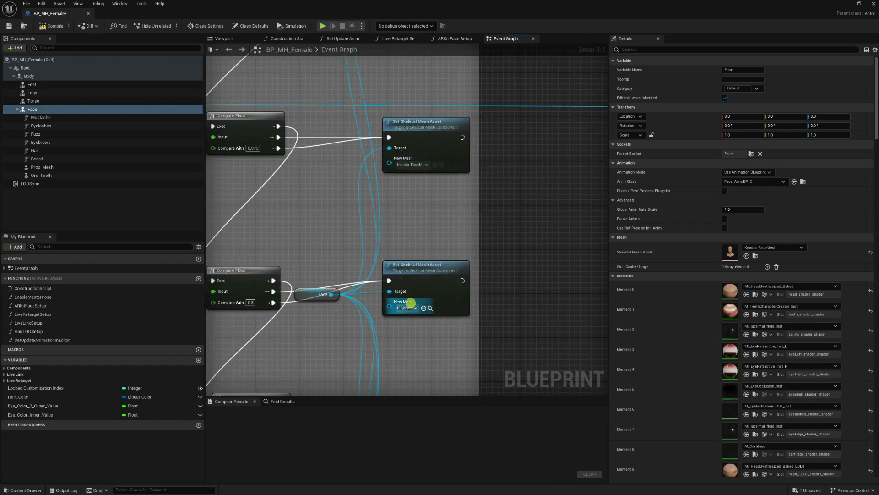
Select the next Set Skeletal Mesh Asset node and pan through Female_Faces to the remaining nodes.
right_drag(424, 348, 449, 98)
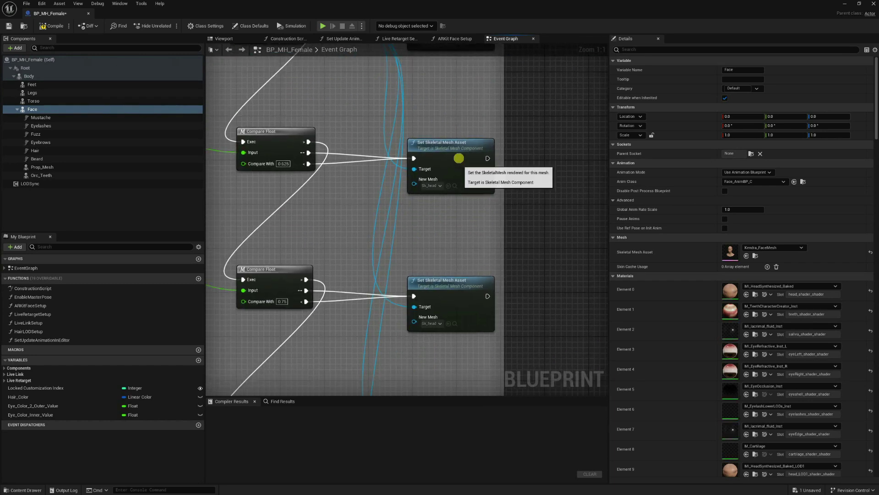
click(454, 142)
scroll(444, 181, down, 12)
right_drag(310, 329, 313, 406)
scroll(362, 198, up, 5)
right_drag(403, 276, 436, 253)
scroll(397, 199, up, 6)
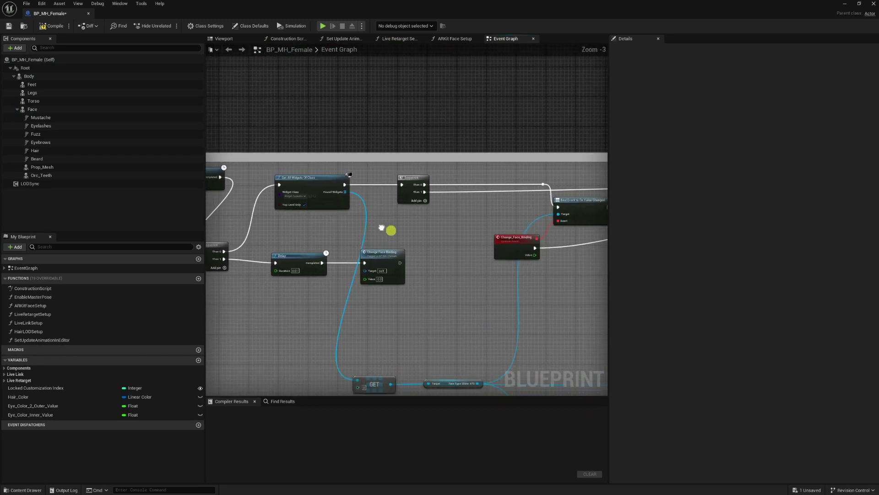
scroll(385, 190, down, 2)
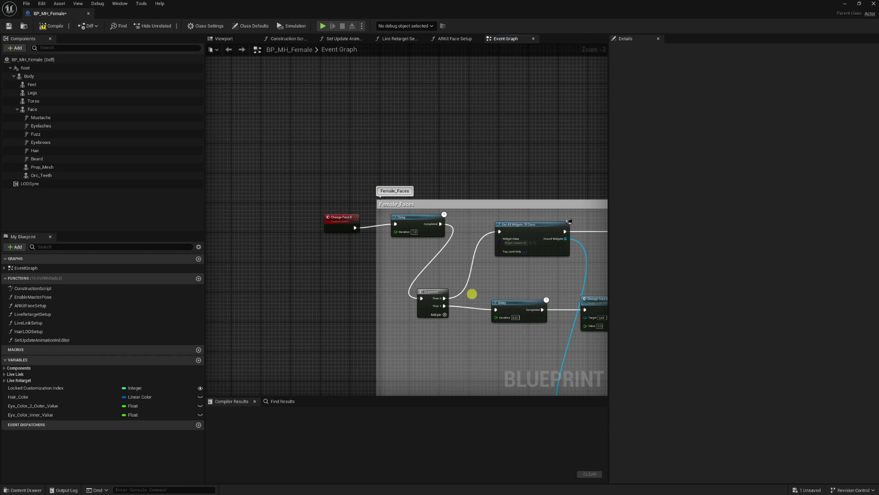
right_drag(478, 296, 267, 233)
scroll(367, 231, down, 4)
right_drag(403, 262, 320, 212)
scroll(483, 242, up, 5)
right_drag(438, 295, 457, 132)
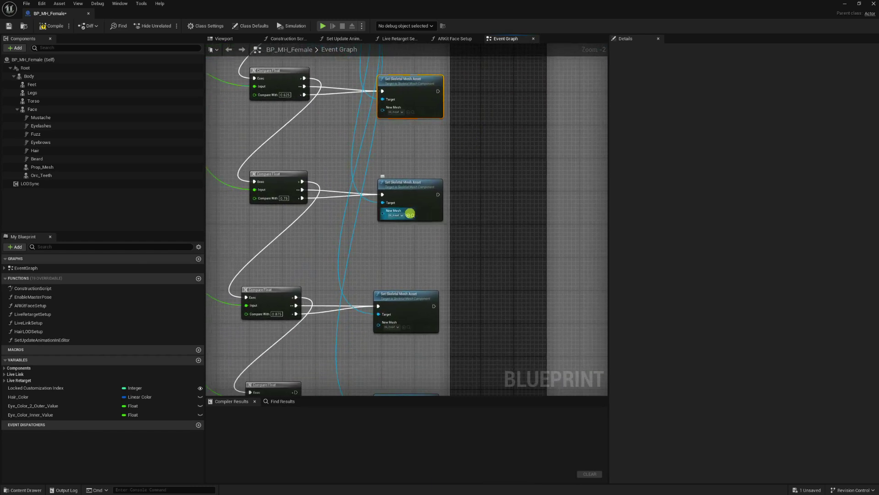
Set the 0.875 and 1.0 nodes' New Mesh to the Kendra face, then zoom out.
right_drag(469, 298, 481, 175)
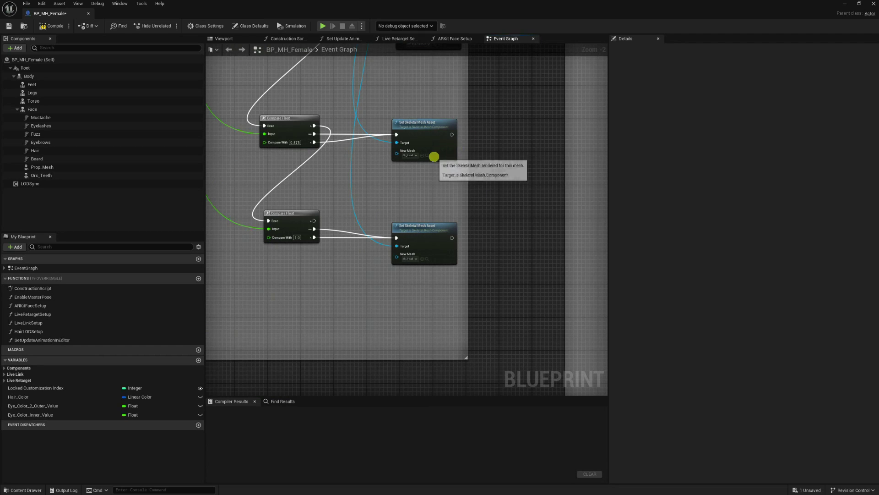
click(422, 155)
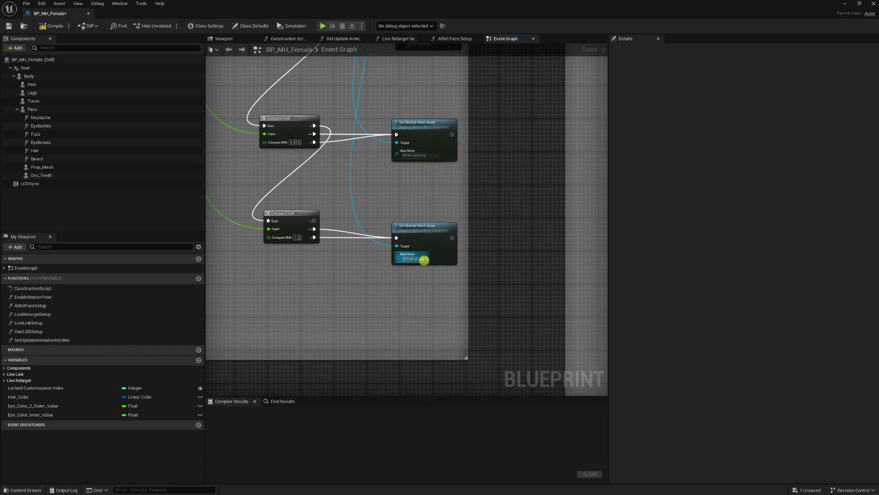
click(422, 259)
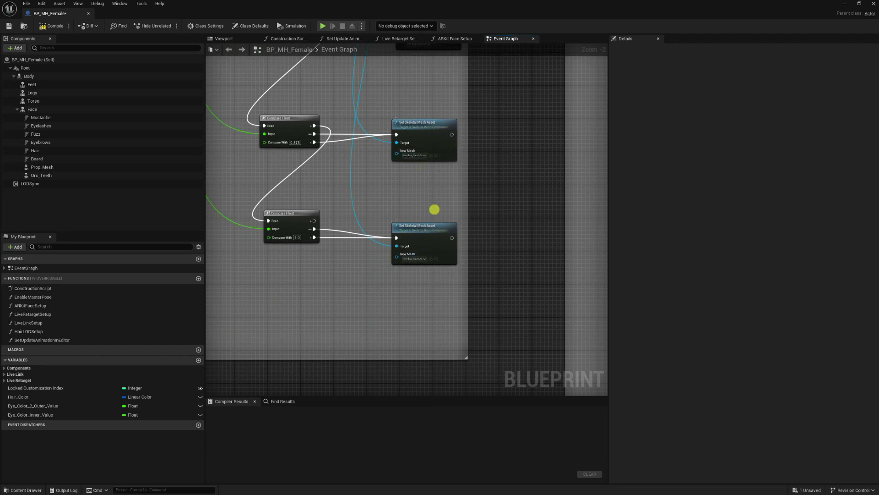
right_drag(435, 209, 418, 275)
scroll(418, 274, down, 8)
Return to the level, playtest the new Kendra face on the character, and stop with Esc.
click(845, 3)
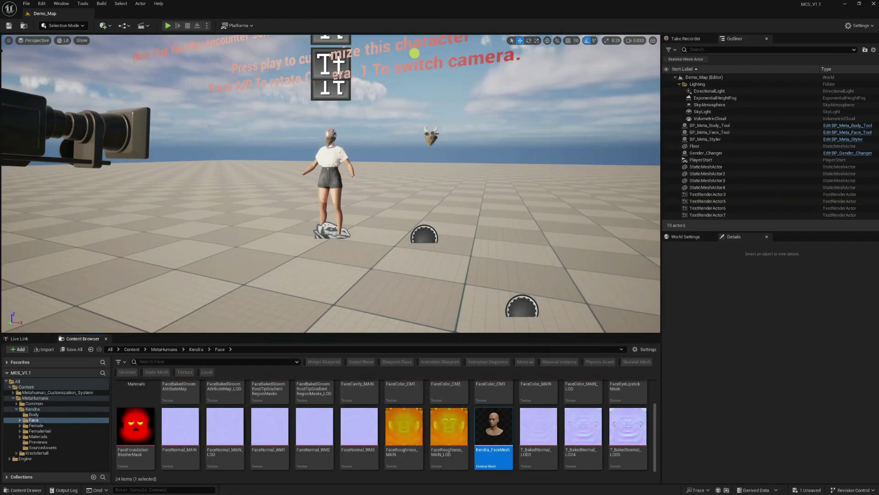
click(165, 25)
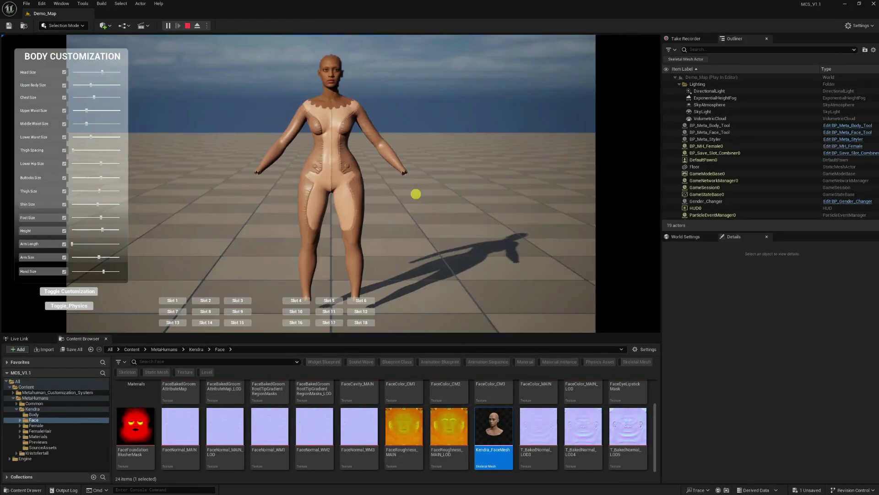
drag(387, 144, 385, 146)
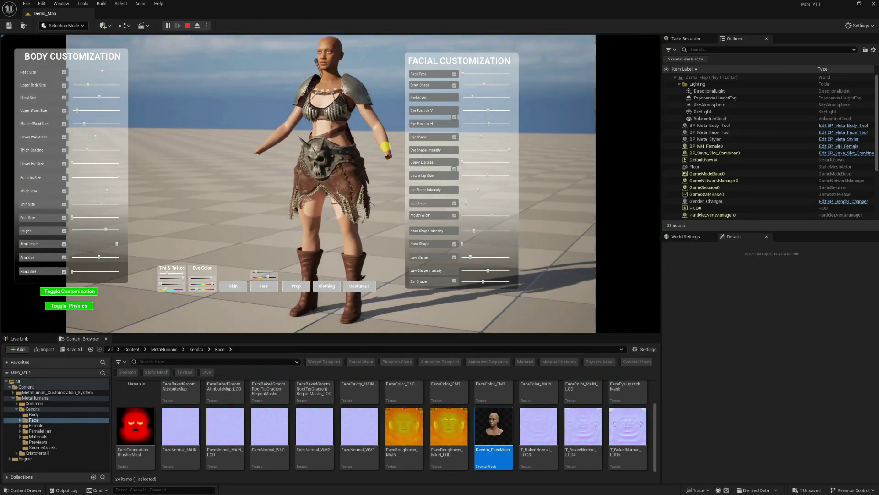
scroll(386, 147, up, 5)
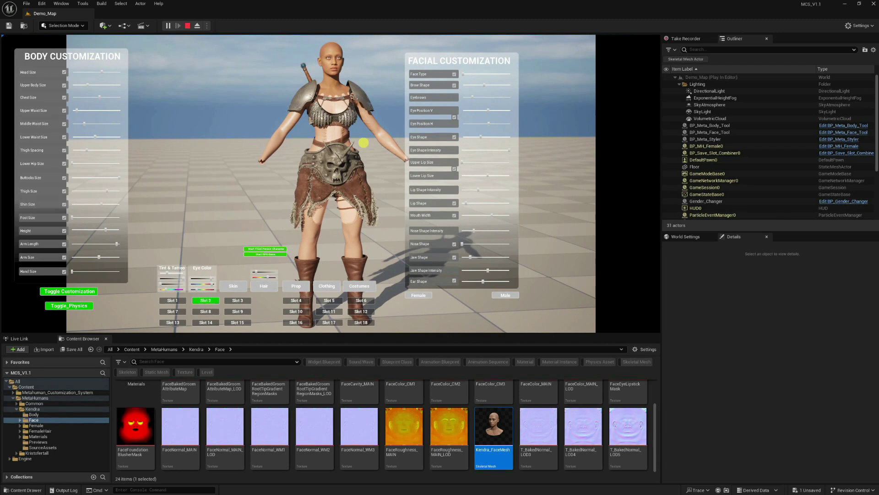
key(Escape)
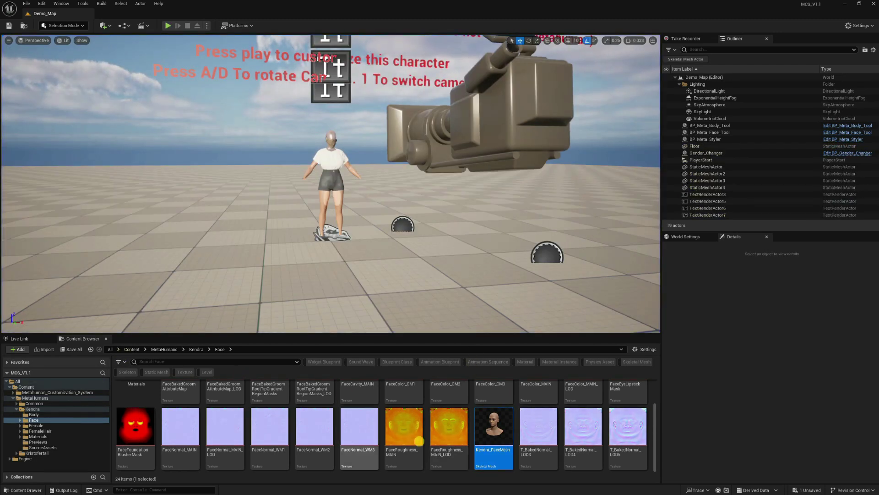
Open Kendra_FaceMesh, then check BP_MH_Female's event graph and 3D viewport.
double_click(483, 419)
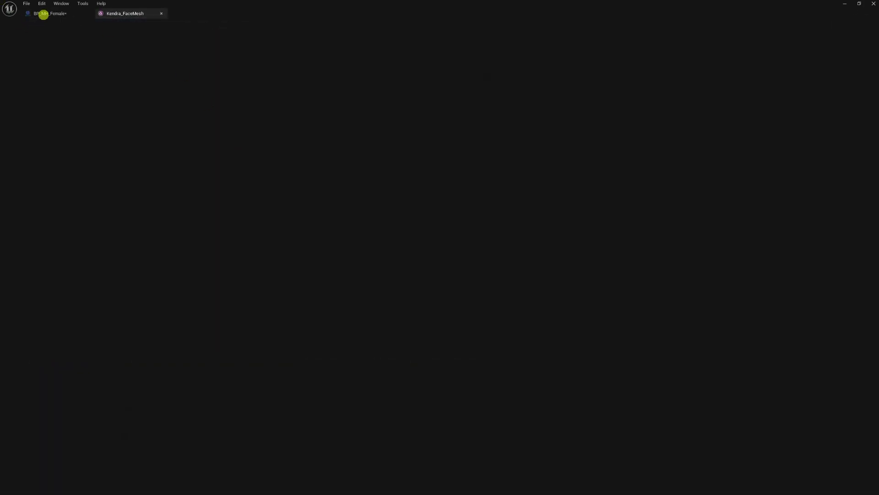
click(44, 14)
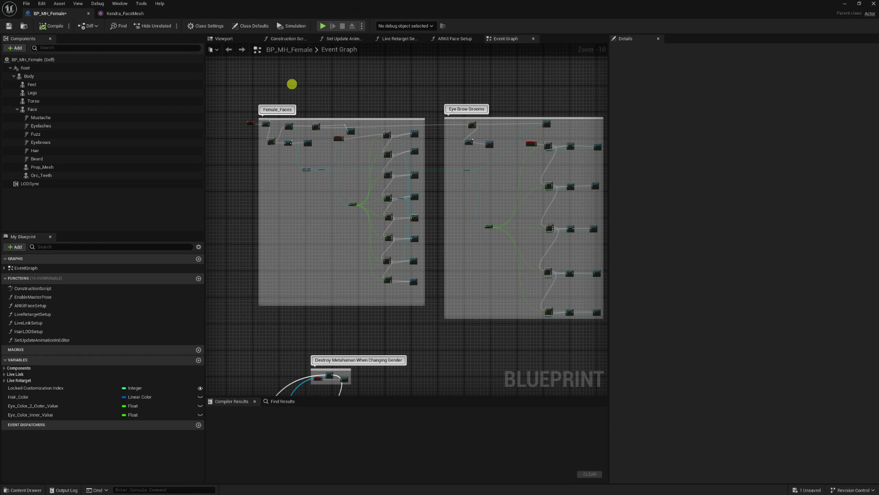
click(228, 38)
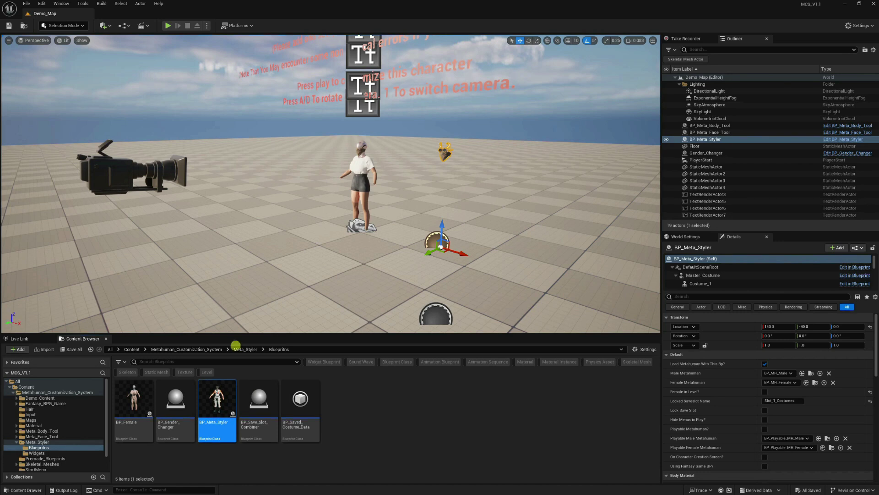
Open BP_Meta_Styler full screen and survey Change Tops, Change Costumes, Skin, Groom Hair and Prop groups.
double_click(219, 420)
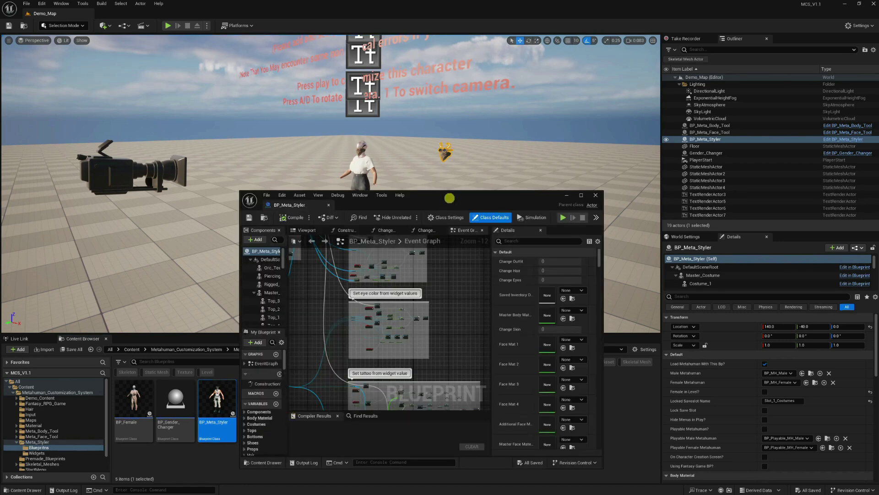
double_click(449, 198)
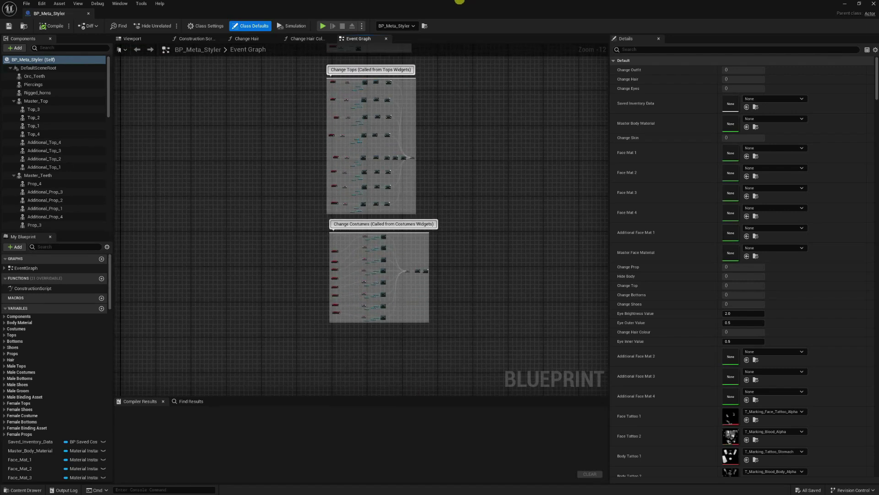
scroll(416, 232, up, 3)
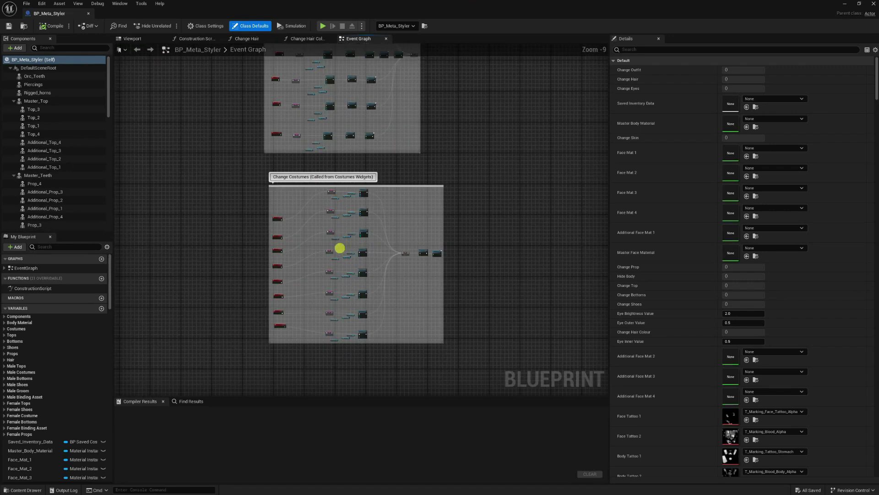
scroll(339, 248, up, 5)
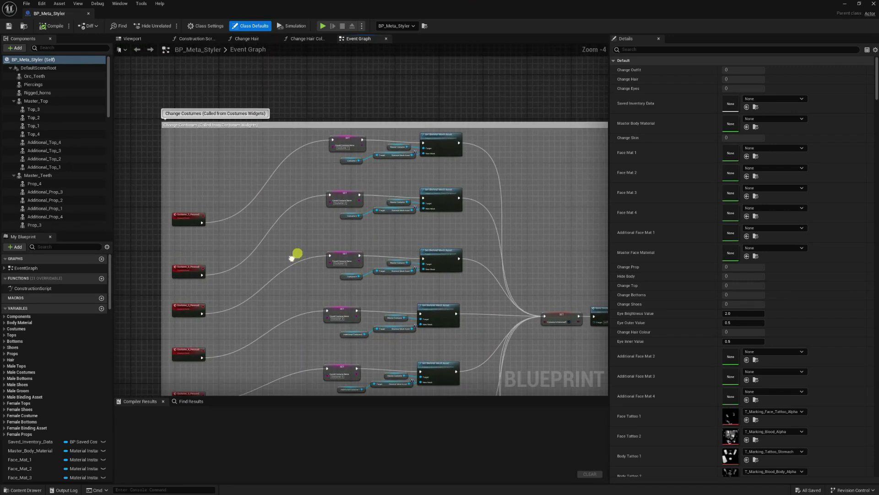
right_drag(293, 257, 290, 271)
right_drag(289, 230, 280, 269)
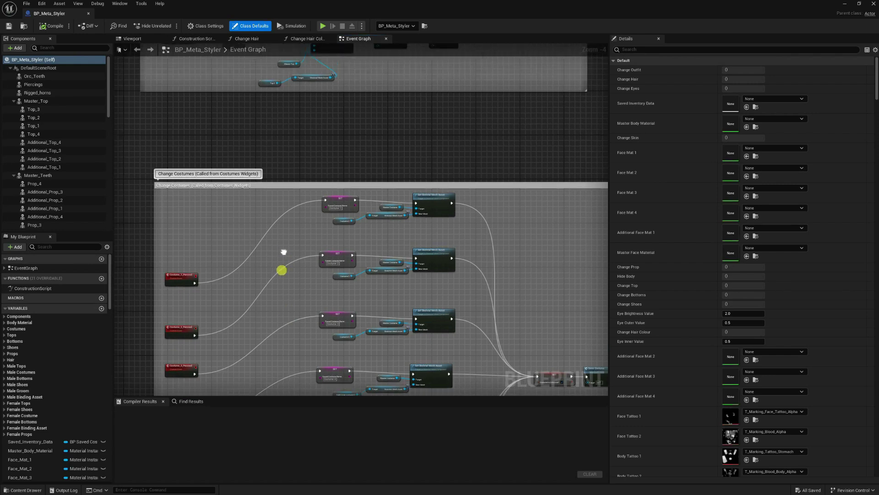
scroll(281, 268, down, 6)
scroll(394, 364, down, 2)
right_drag(411, 233, 334, 494)
right_drag(340, 343, 350, 122)
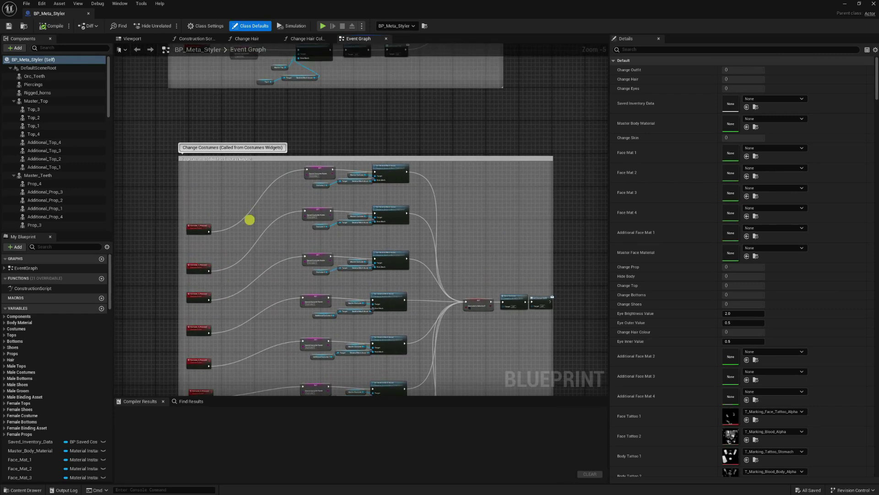
scroll(202, 225, up, 5)
Inspect the Costume_1_Pressed node, Saved Costume Name SET node and the Save Costume call.
click(186, 243)
right_drag(453, 177, 270, 274)
click(345, 180)
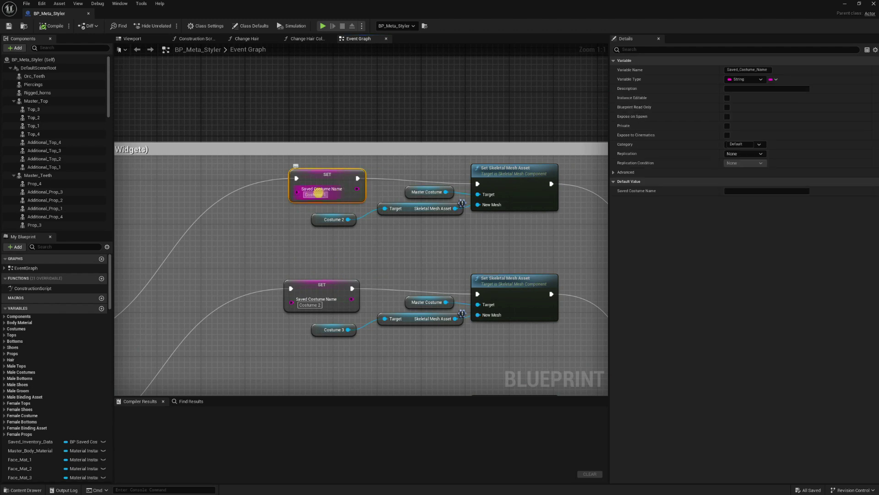
right_drag(550, 278, 454, 265)
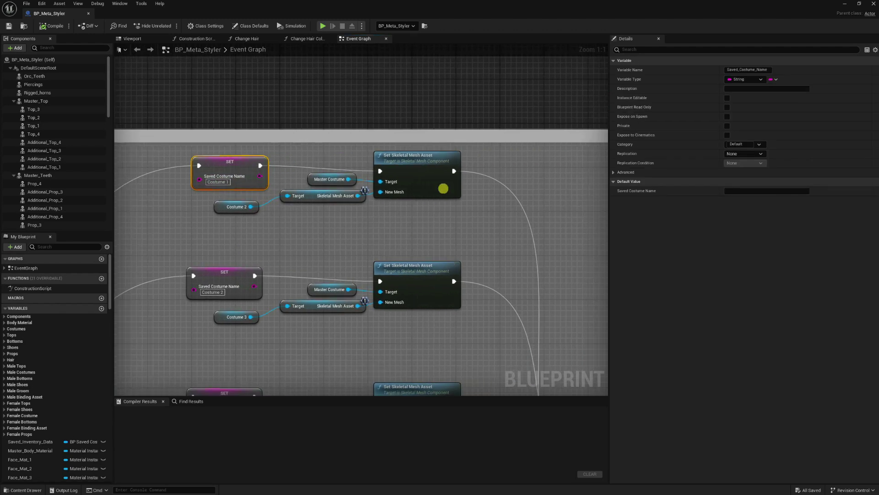
right_drag(508, 348, 277, 126)
scroll(331, 211, down, 1)
scroll(331, 211, down, 1)
scroll(495, 318, up, 2)
right_drag(492, 317, 397, 339)
Jump to the Save_Costume event and follow its load chain to the Costume 1–4 branches.
double_click(344, 271)
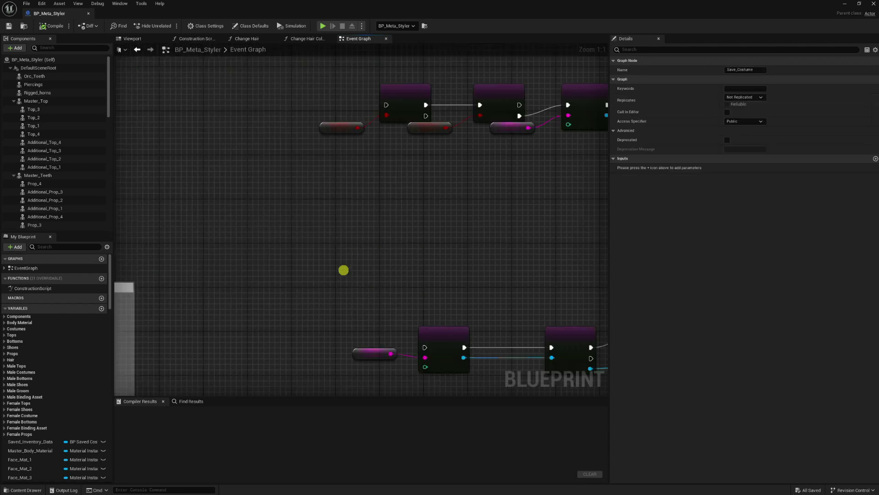
right_drag(552, 179, 420, 292)
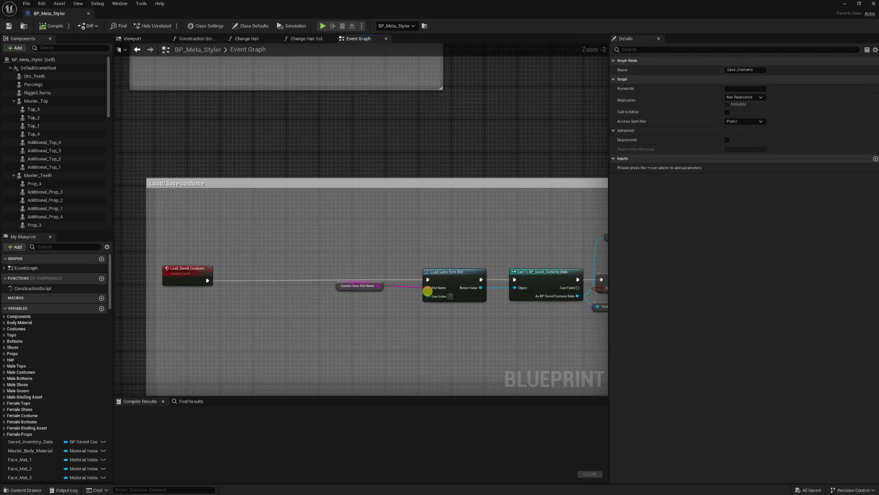
scroll(432, 295, up, 2)
right_drag(402, 343, 186, 329)
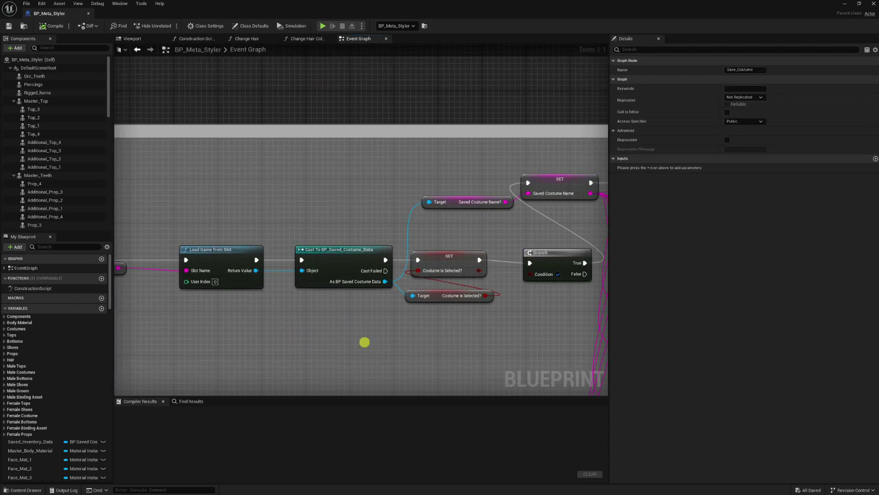
right_drag(363, 342, 218, 356)
right_drag(464, 255, 340, 192)
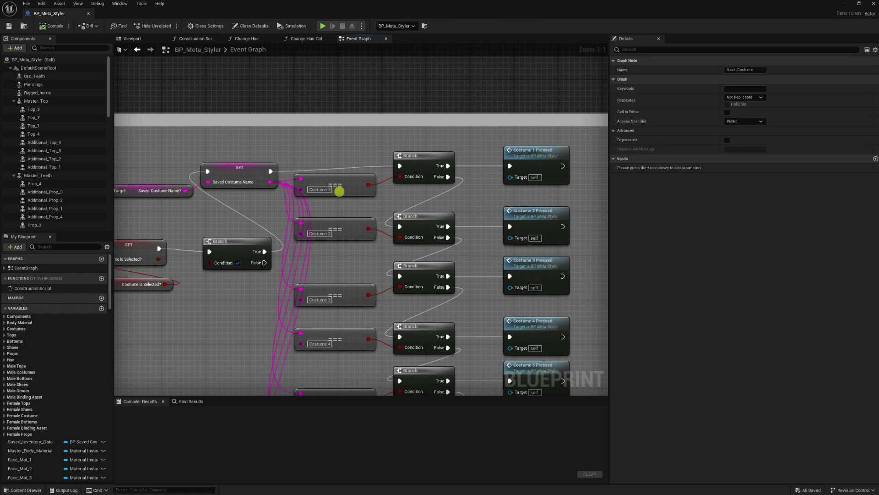
right_drag(331, 347, 290, 369)
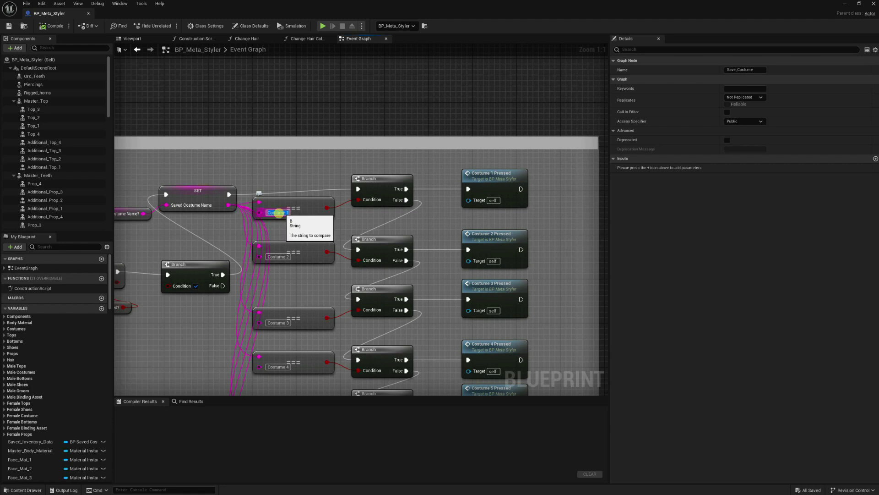
Jump to the Costume_1_Pressed event, frame its nodes, and restore the Blueprint window.
click(500, 186)
double_click(478, 179)
right_drag(471, 325, 280, 298)
scroll(294, 294, down, 1)
scroll(322, 280, down, 2)
right_drag(327, 256, 254, 335)
scroll(343, 192, up, 2)
scroll(350, 188, up, 1)
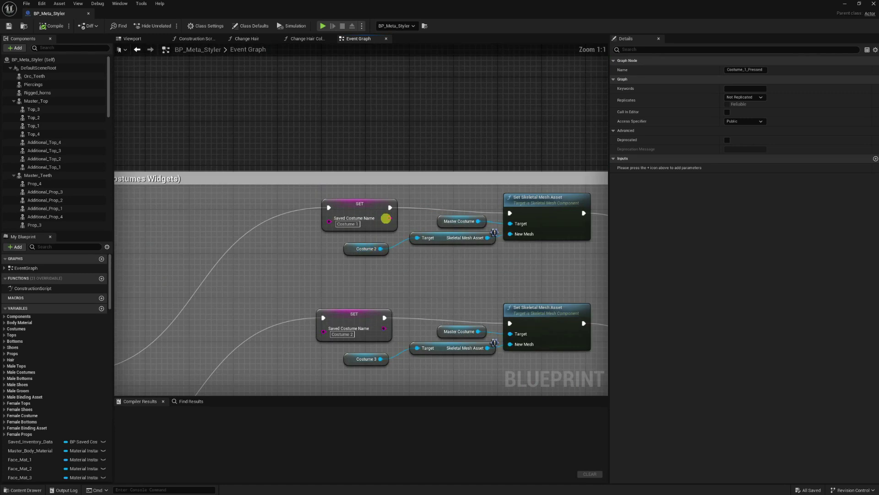
scroll(318, 196, down, 2)
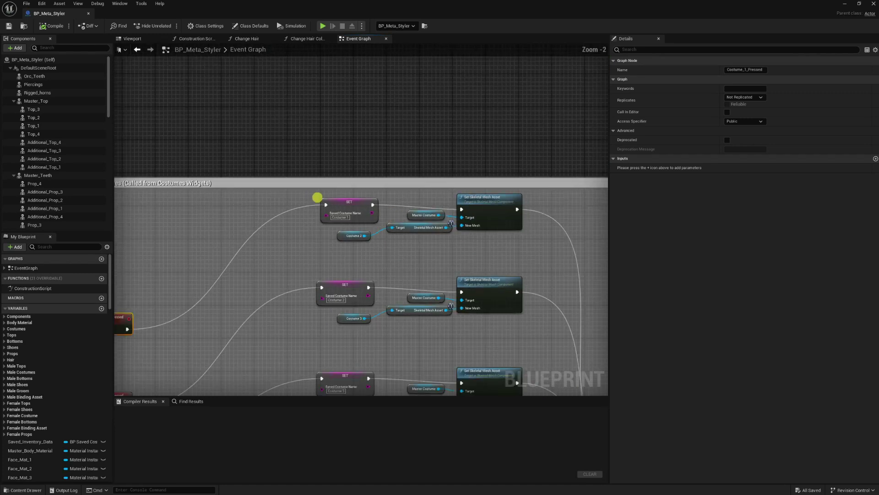
scroll(387, 274, down, 6)
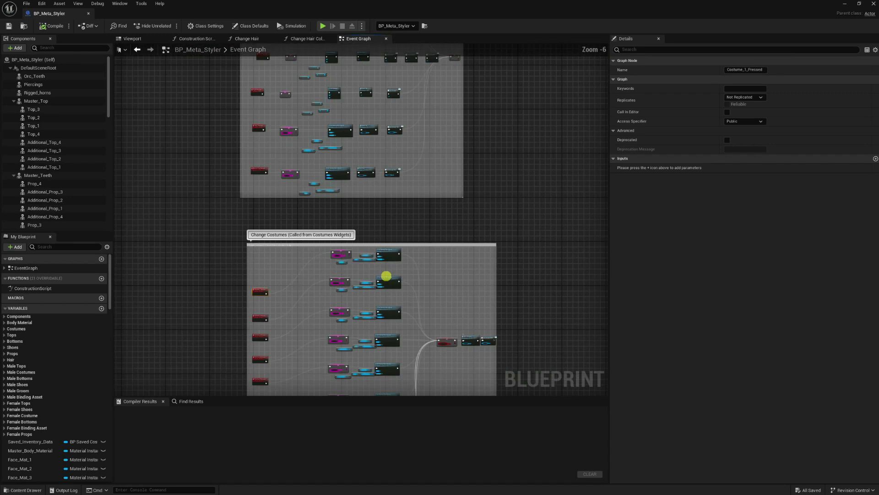
drag(431, 2, 556, 78)
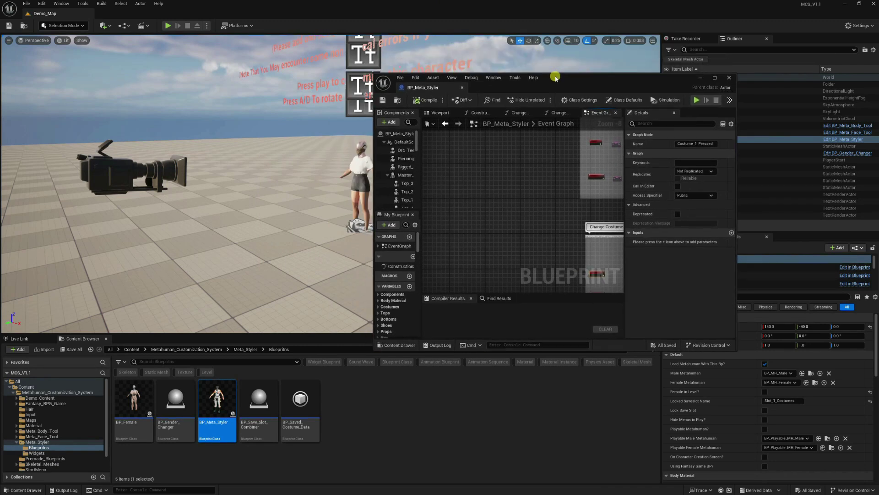
Play the level and dress the character in the first costume, the white top and dark shorts.
click(168, 26)
right_drag(510, 239, 371, 202)
click(359, 285)
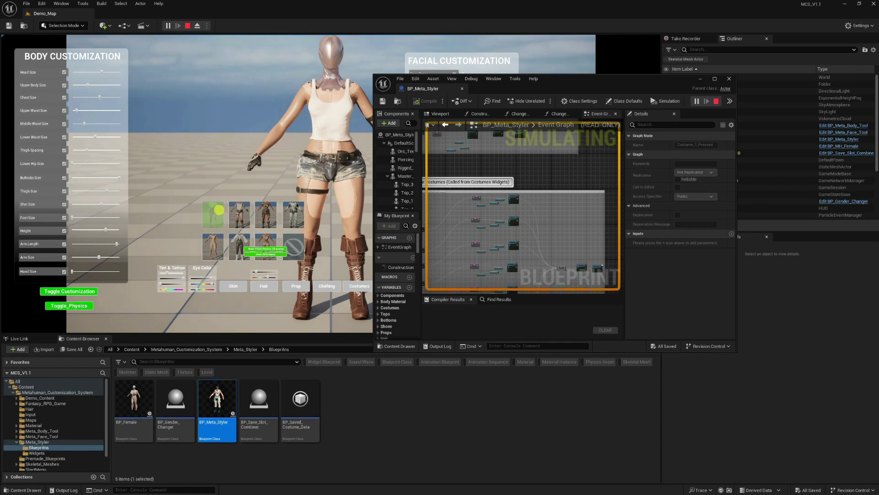
click(213, 210)
Pan the costume graph to bring both Set Skeletal Mesh Asset nodes into view.
scroll(491, 193, up, 2)
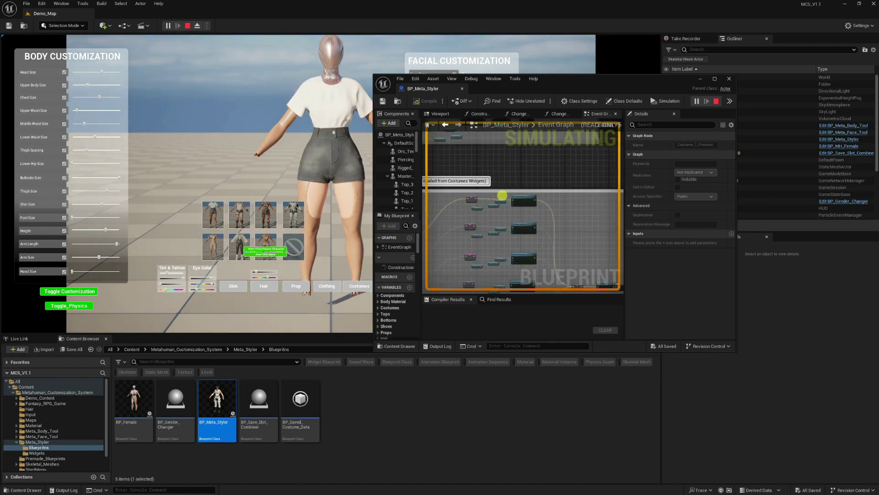
right_click(433, 206)
scroll(440, 206, up, 2)
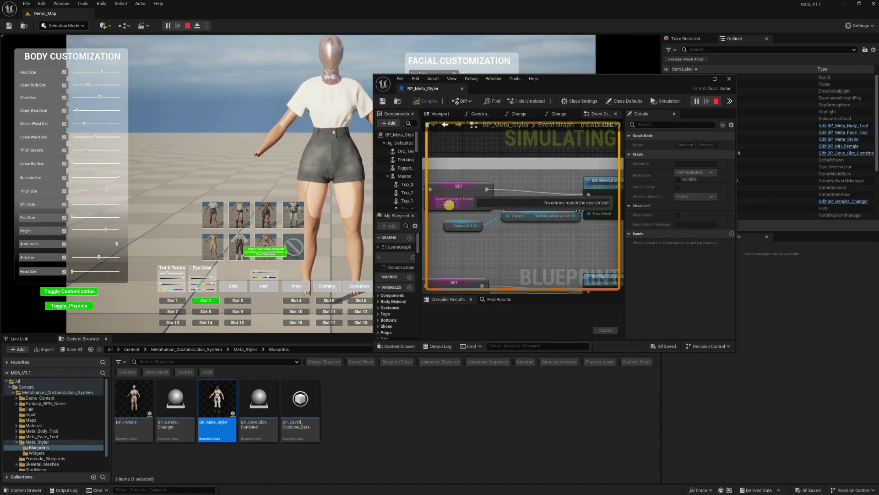
key(Escape)
right_drag(544, 255, 440, 274)
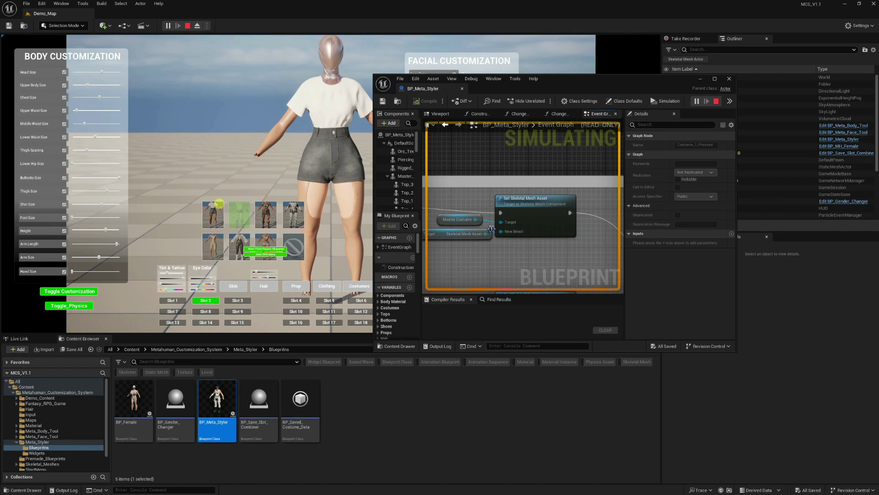
right_drag(524, 263, 506, 230)
scroll(478, 234, down, 2)
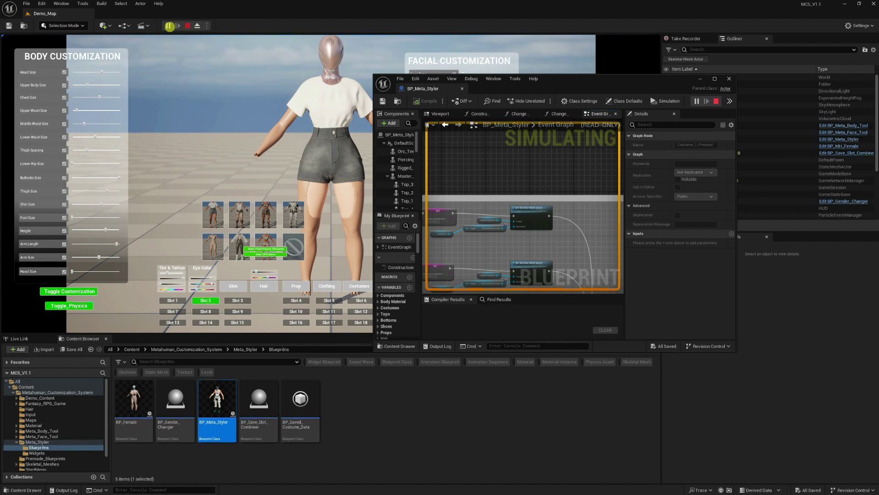
Stop the simulation, play the level again, and maximize the Blueprint editor.
key(Escape)
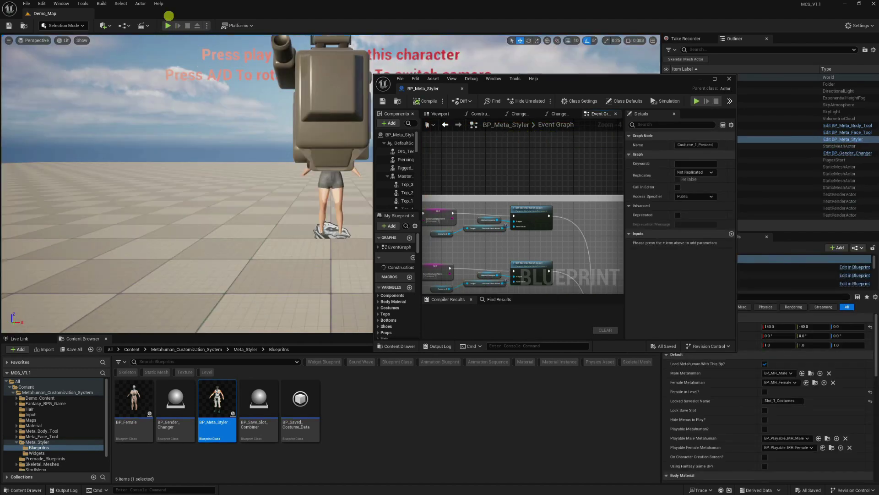
click(168, 25)
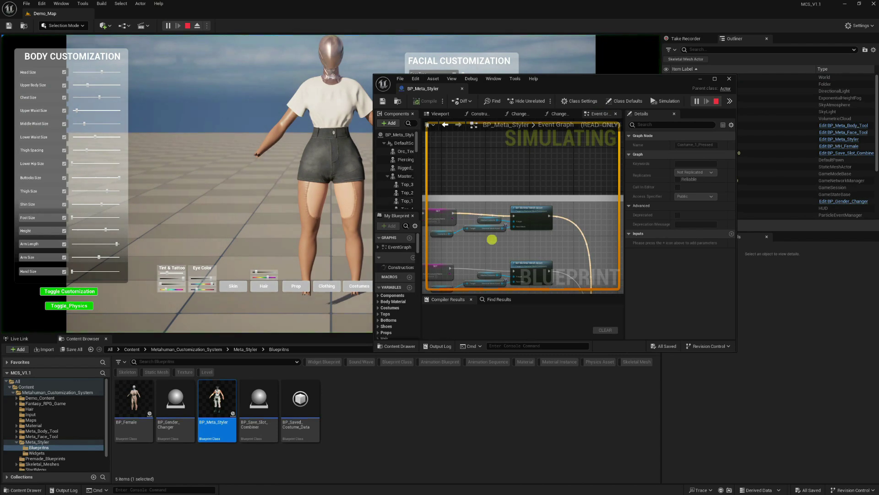
scroll(493, 220, down, 3)
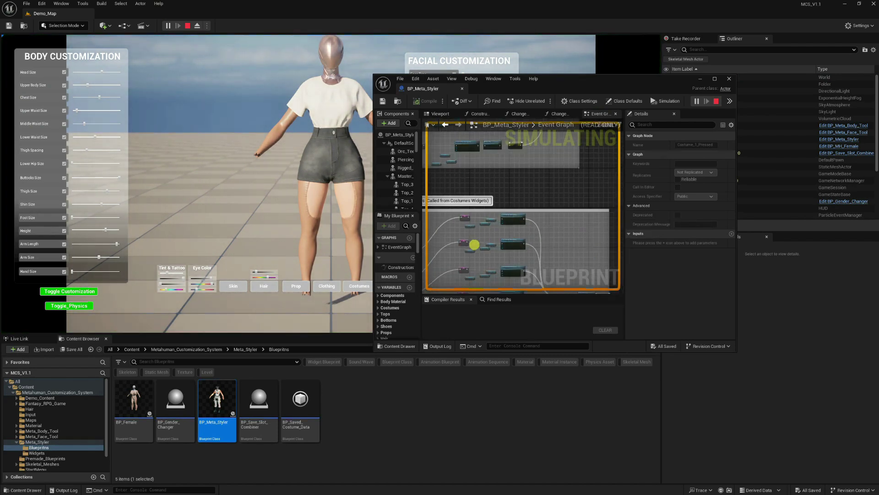
right_drag(500, 261, 498, 199)
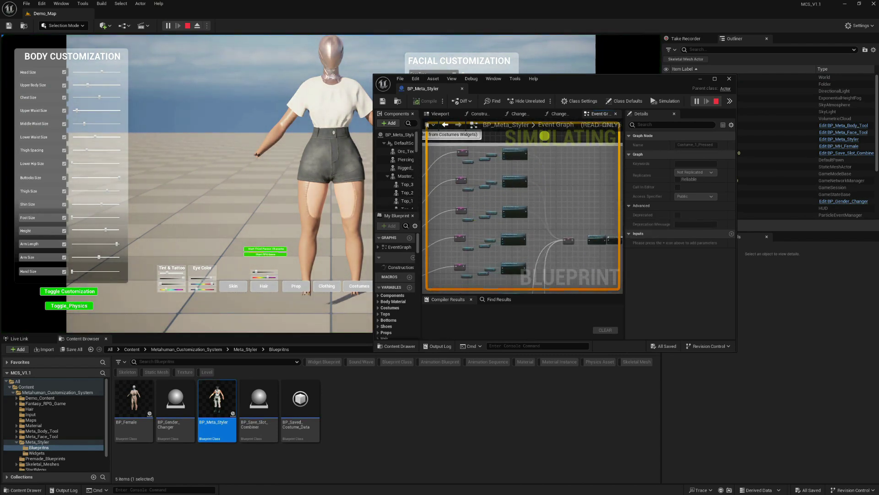
scroll(555, 225, down, 5)
drag(584, 88, 509, 0)
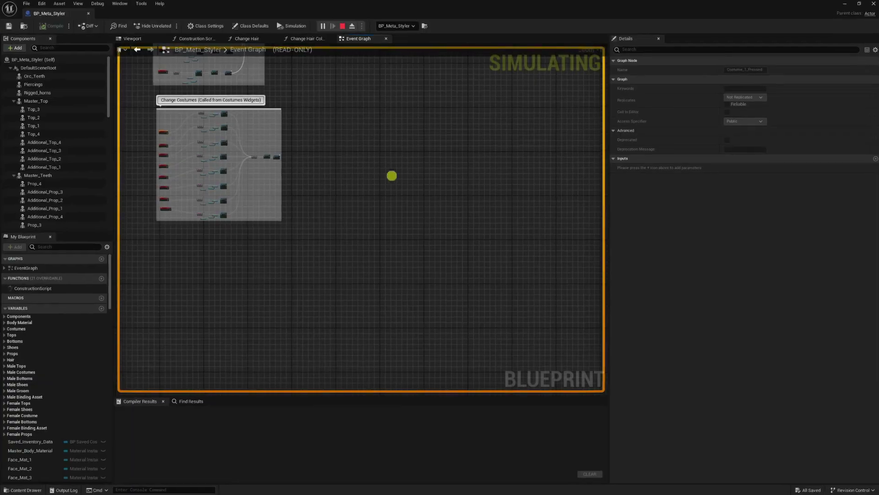
Frame the Costume_5 and Costume_6 events, then restore the Blueprint editor to a floating window.
scroll(295, 222, up, 4)
right_drag(302, 311, 339, 357)
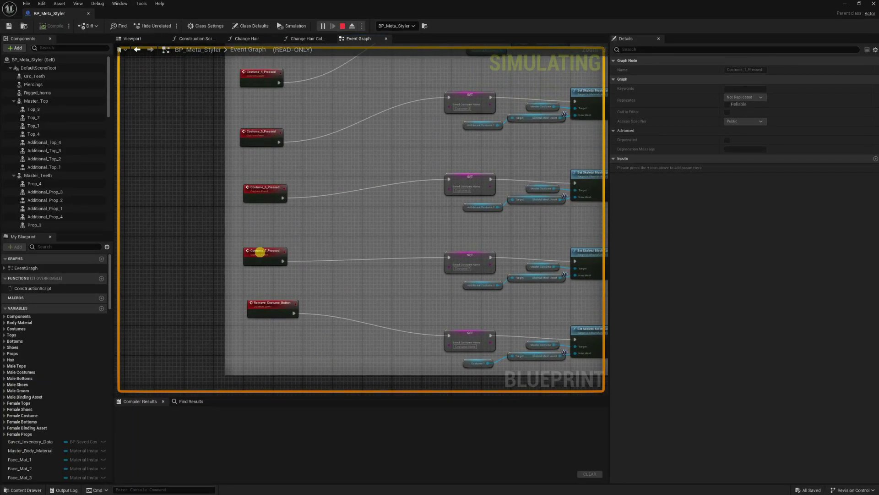
scroll(260, 252, up, 2)
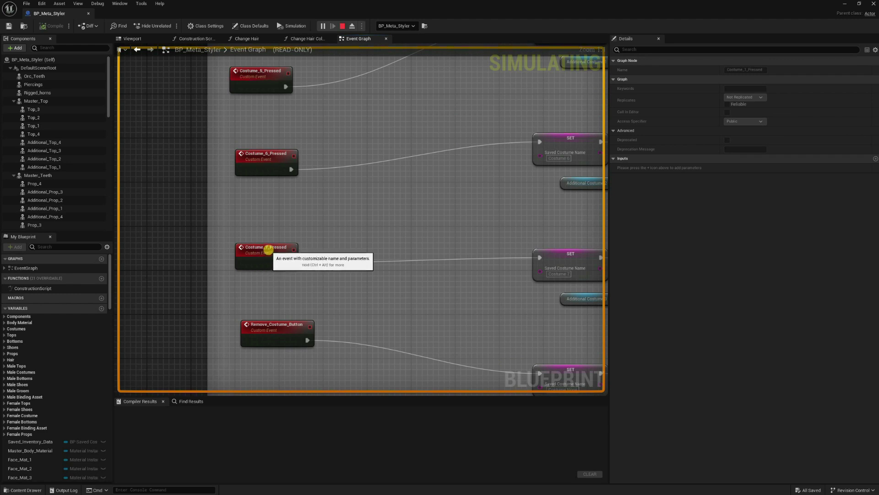
drag(578, 2, 615, 22)
click(237, 46)
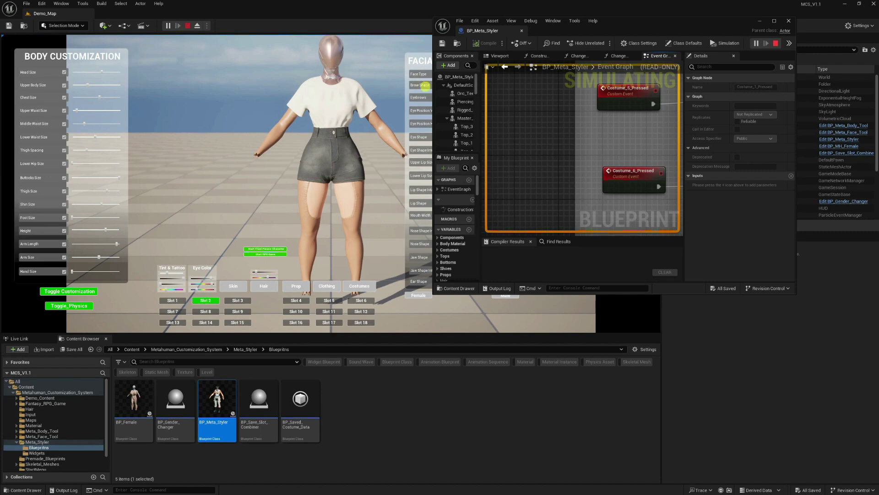
Restart the simulation, show the costume thumbnail grid, and pan to the Costume_6 and Costume_7 events.
click(187, 25)
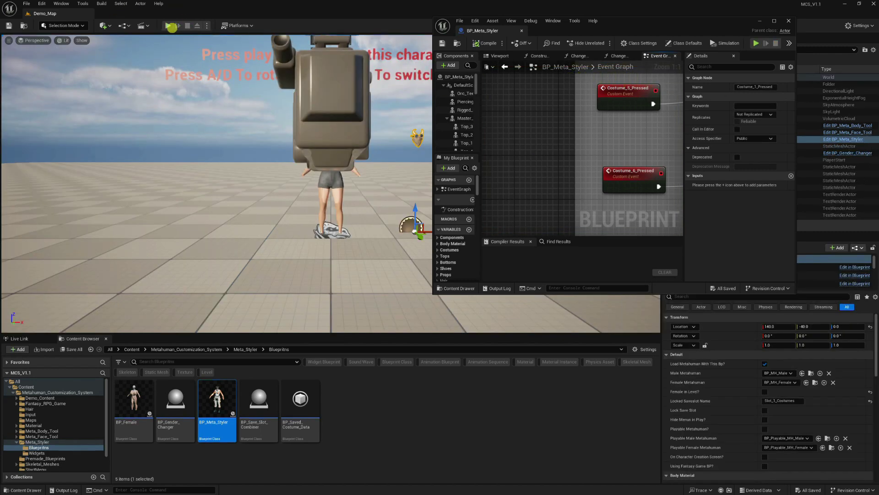
click(170, 27)
right_drag(614, 206, 482, 127)
scroll(514, 149, down, 2)
right_drag(500, 204, 569, 132)
click(359, 286)
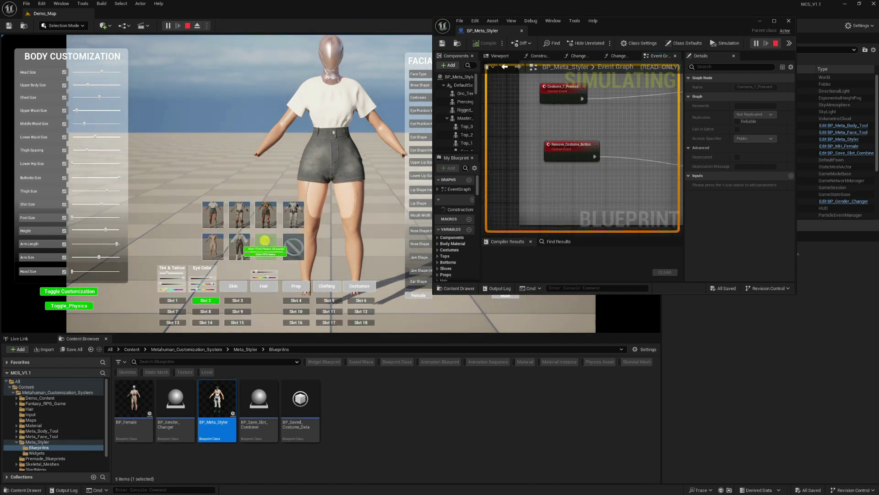
right_drag(581, 121, 569, 202)
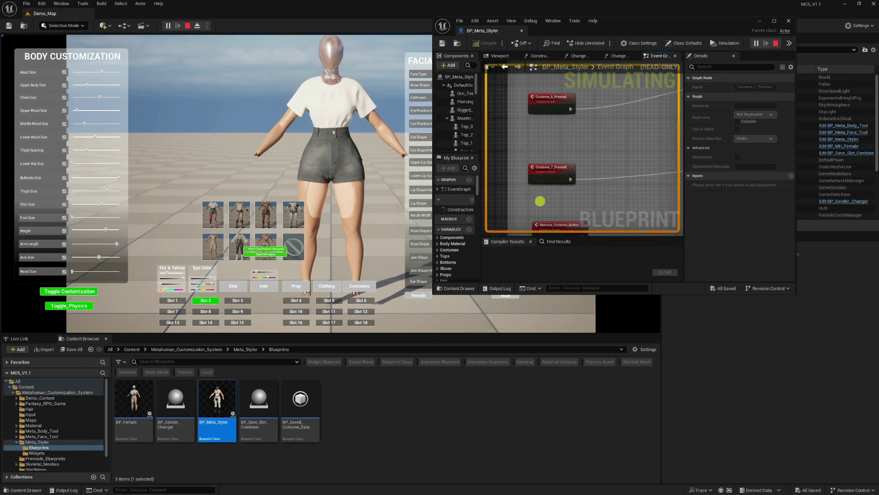
Maximize the Blueprint editor and inspect the Costume 7 SET value and Set Skeletal Mesh Asset nodes.
double_click(605, 24)
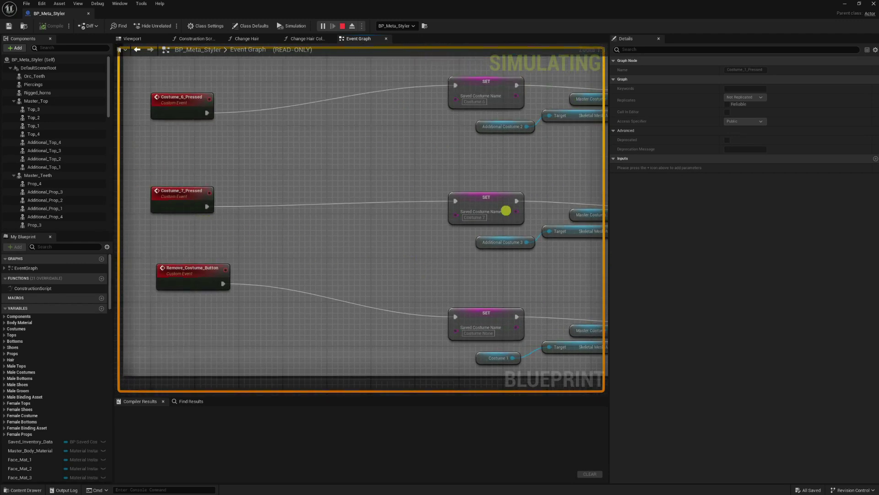
click(484, 218)
click(435, 208)
right_drag(448, 298, 370, 230)
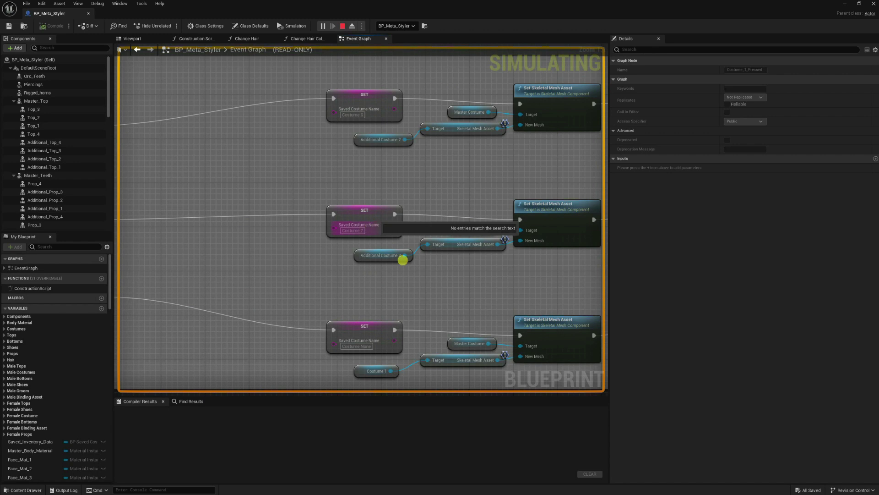
right_drag(403, 257, 309, 318)
scroll(308, 316, down, 2)
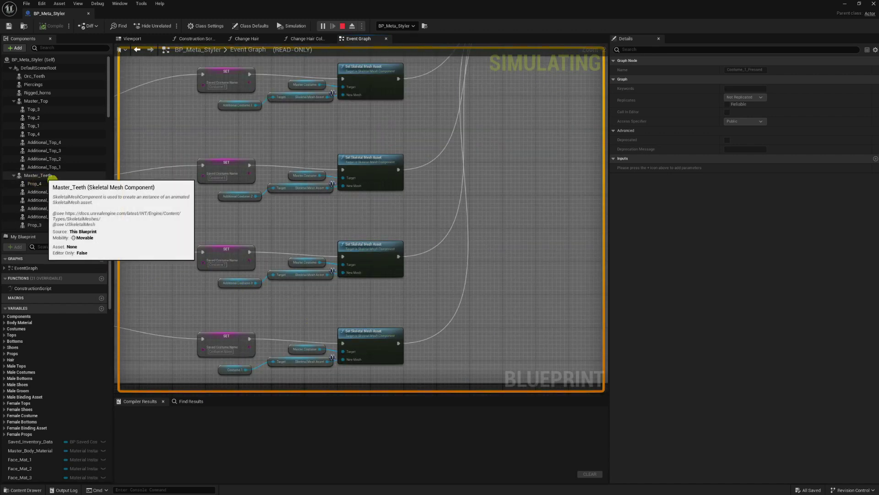
right_drag(386, 194, 449, 249)
scroll(397, 150, down, 4)
scroll(387, 179, up, 3)
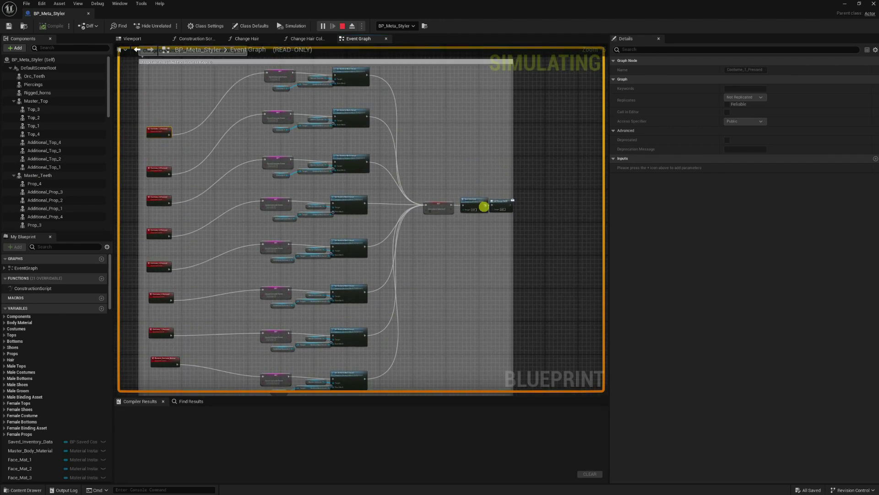
scroll(413, 298, up, 4)
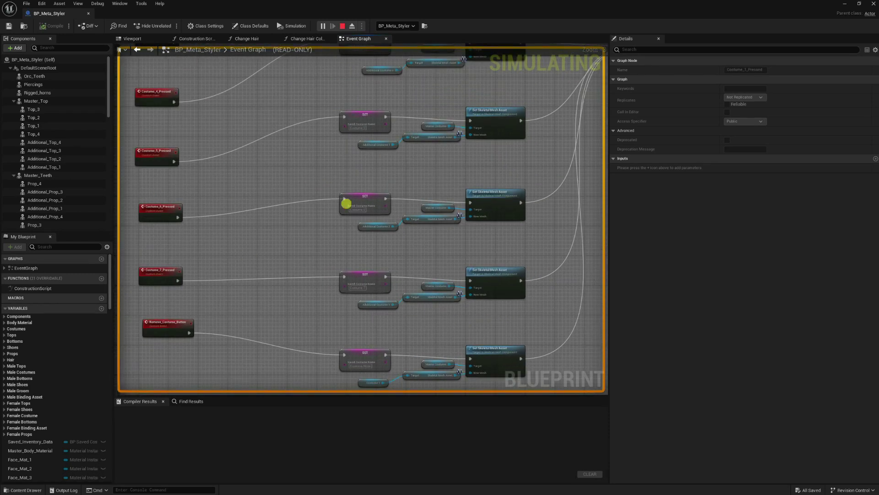
scroll(412, 312, up, 2)
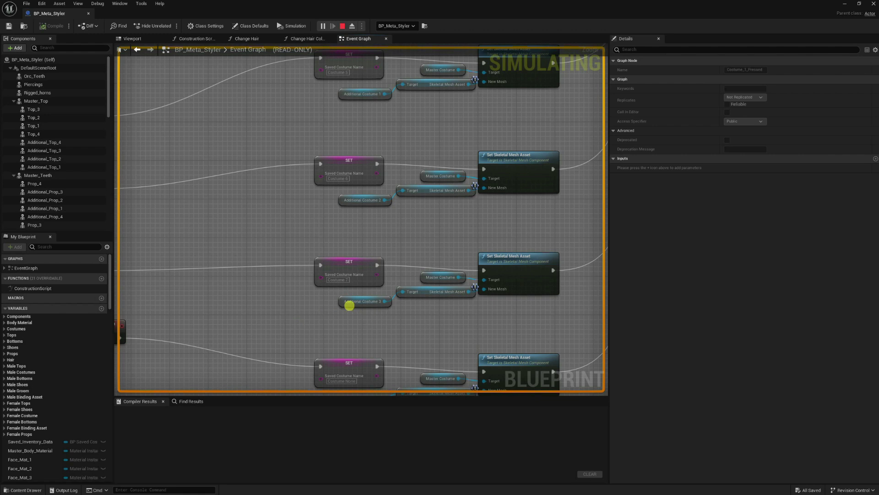
Inspect Additional Costume 3 and the third Set Skeletal Mesh Asset node, then jump to Save_Costume.
click(349, 305)
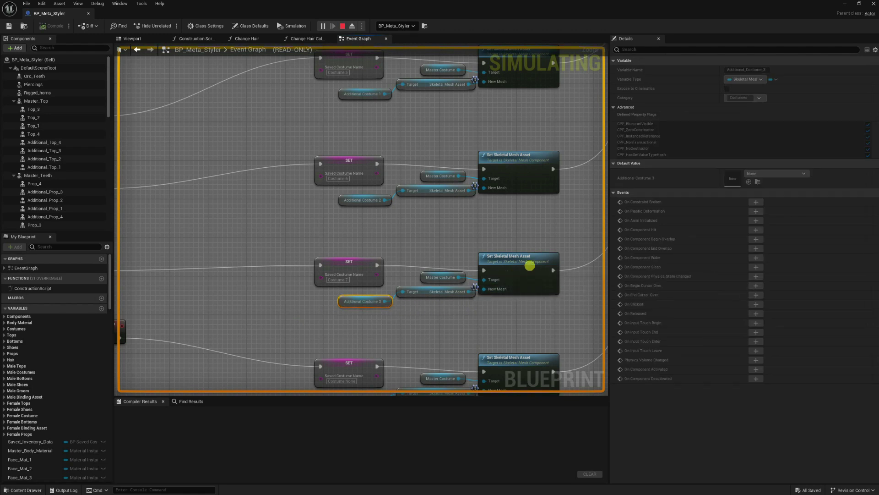
click(530, 266)
scroll(426, 355, down, 2)
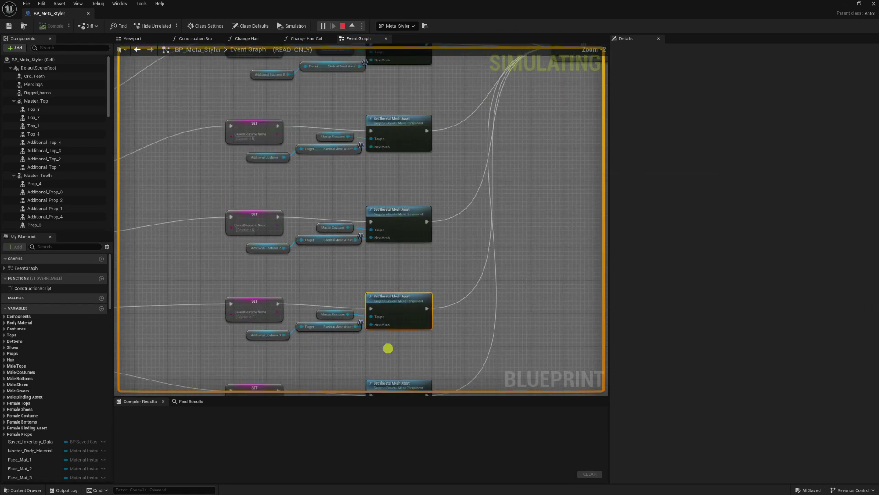
right_drag(483, 302, 332, 401)
scroll(451, 248, down, 2)
scroll(476, 176, up, 2)
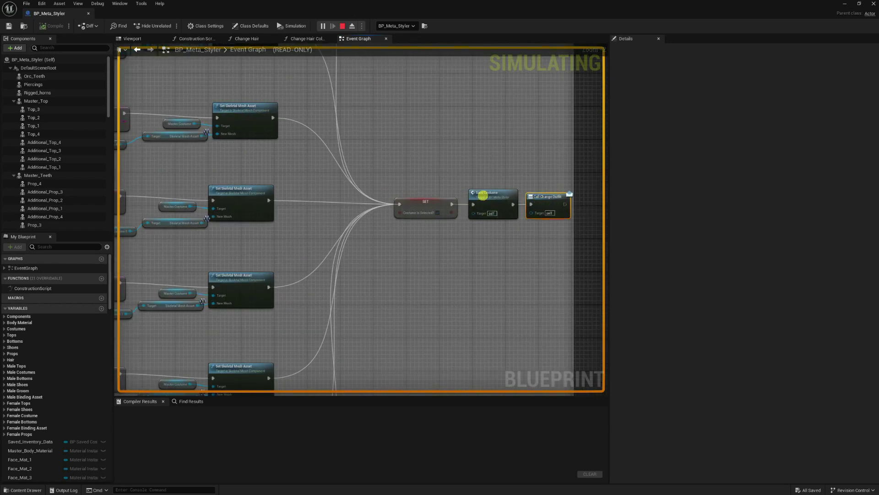
double_click(483, 196)
right_drag(484, 196, 267, 308)
scroll(267, 308, down, 4)
Follow the Branch chain after Save Game to Slot and zoom out.
scroll(338, 318, up, 5)
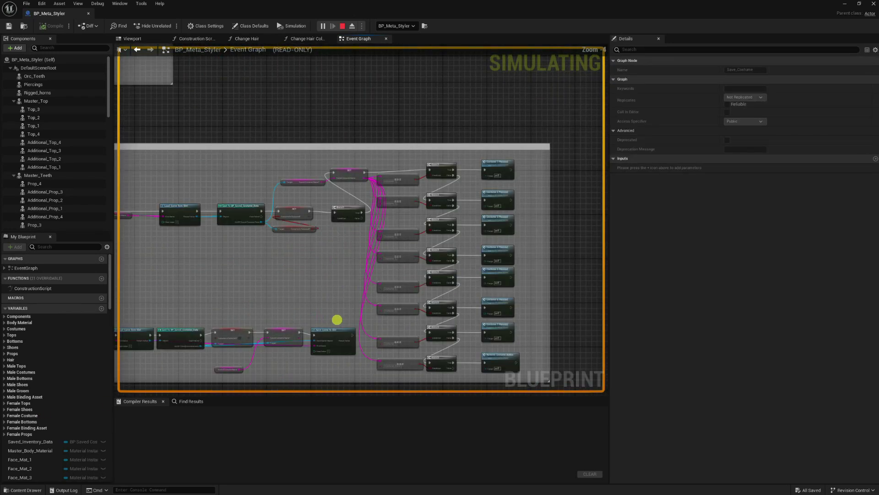
right_drag(390, 351, 273, 277)
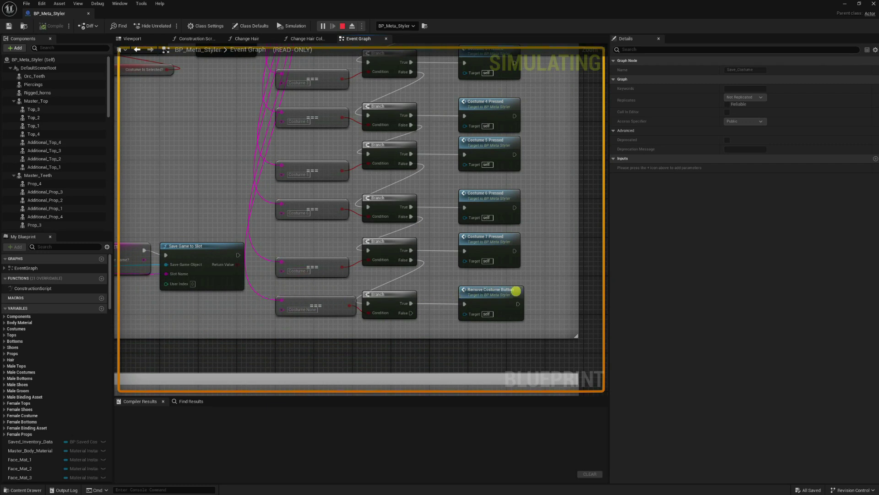
scroll(517, 293, down, 5)
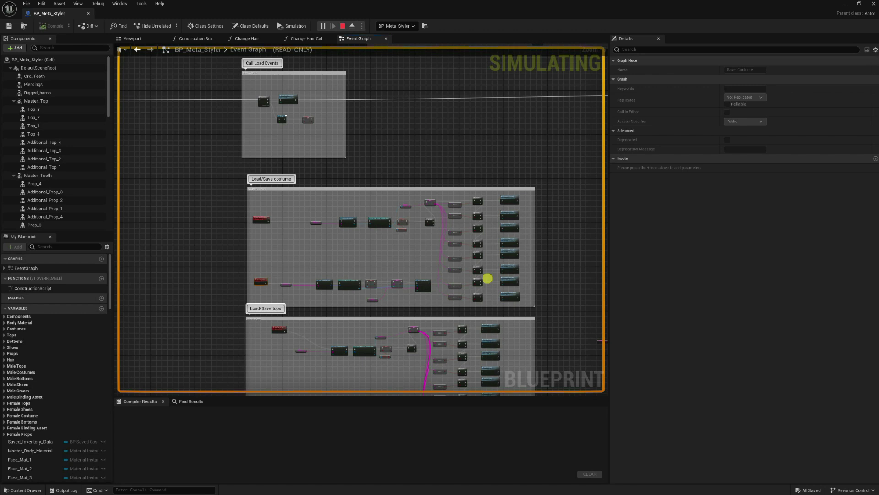
Restore and re-maximize the Blueprint editor, then frame the Load/Save groups from costume to tattoo.
drag(512, 2, 617, 222)
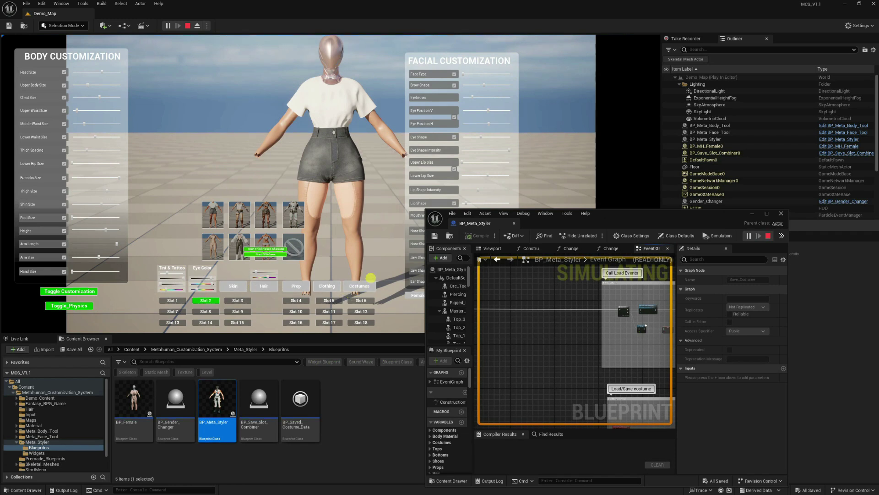
double_click(638, 223)
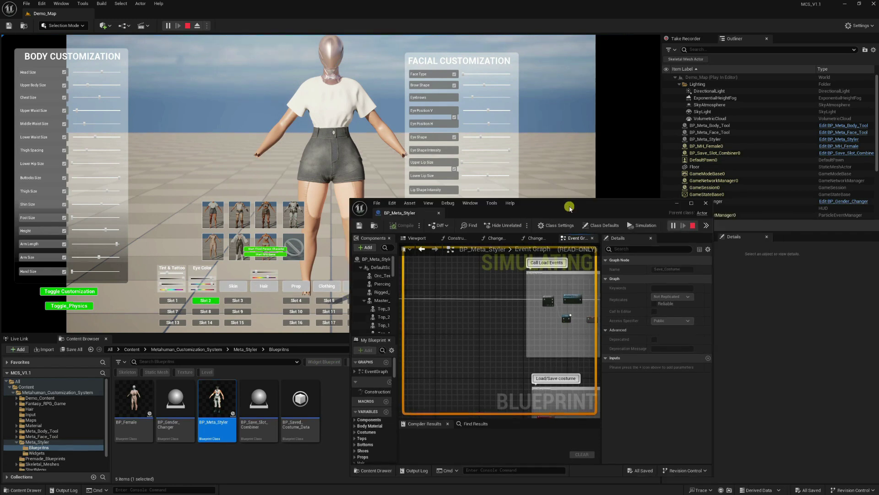
scroll(291, 236, down, 3)
right_drag(359, 321, 363, 247)
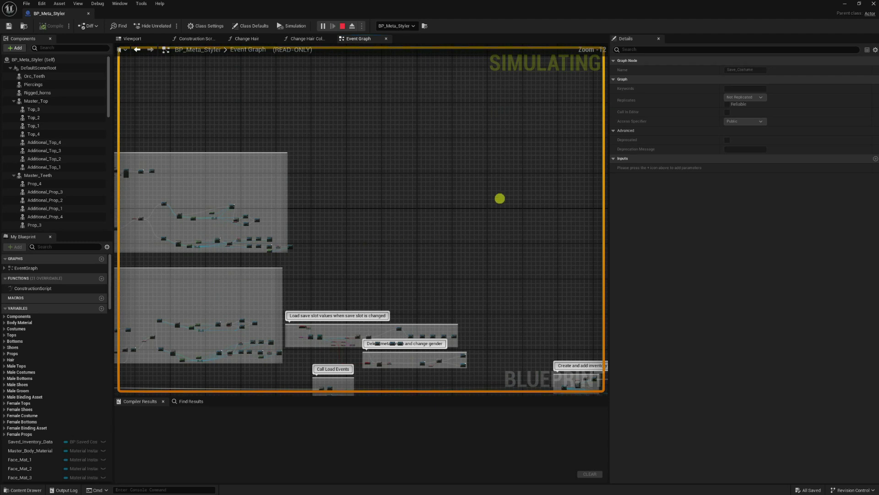
Pan down to the Load/Save shoes, prop, hair and skin groups and zoom to frame them.
right_drag(500, 198, 297, 384)
right_drag(481, 104, 586, 61)
right_drag(267, 299, 315, 126)
scroll(367, 269, up, 3)
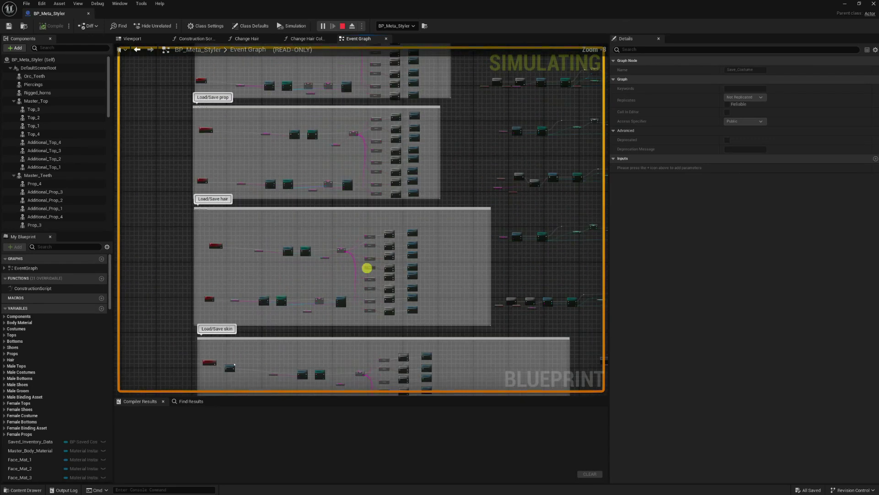
scroll(345, 303, up, 3)
scroll(367, 263, down, 5)
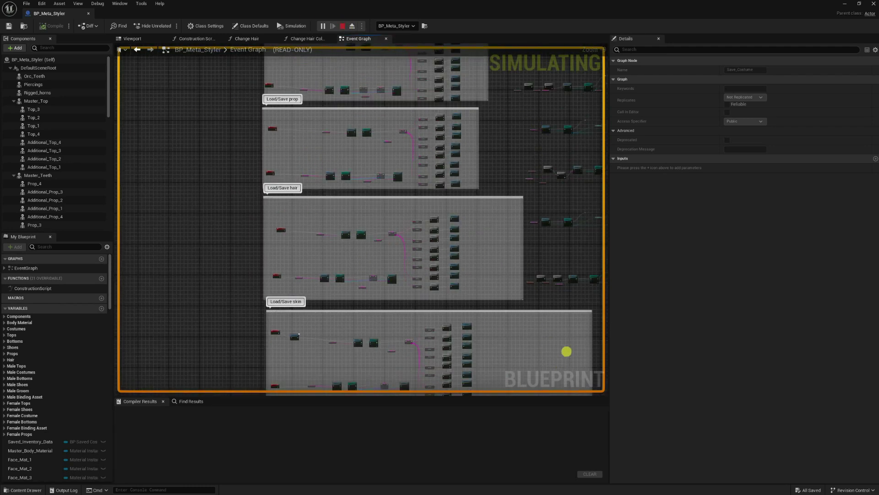
Stop simulating, bring up File > Open Project, then cancel the project browser.
key(Escape)
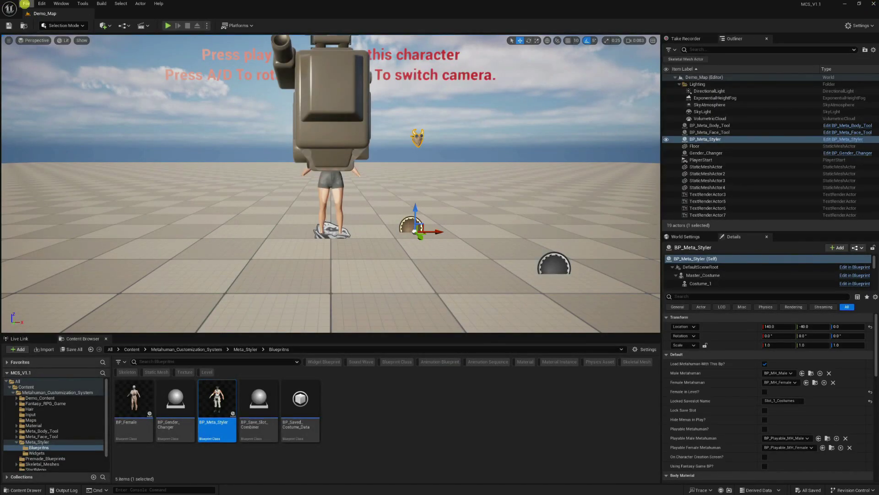
click(26, 4)
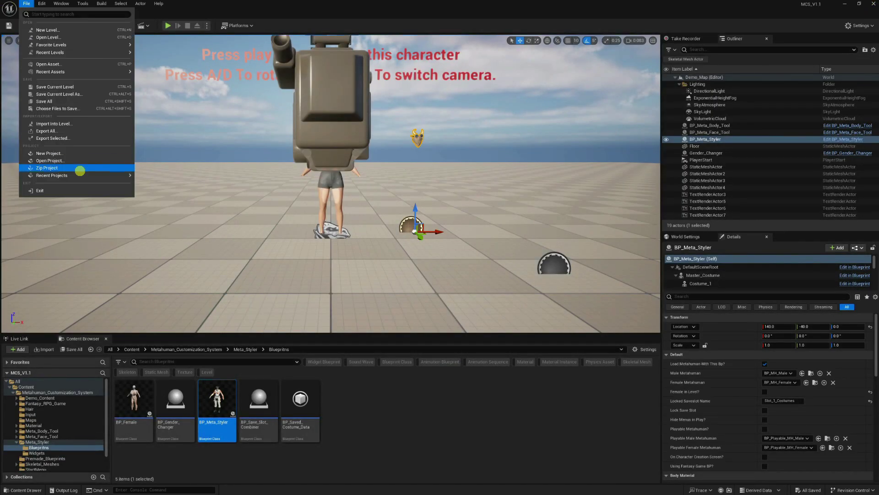
mouse_move(83, 176)
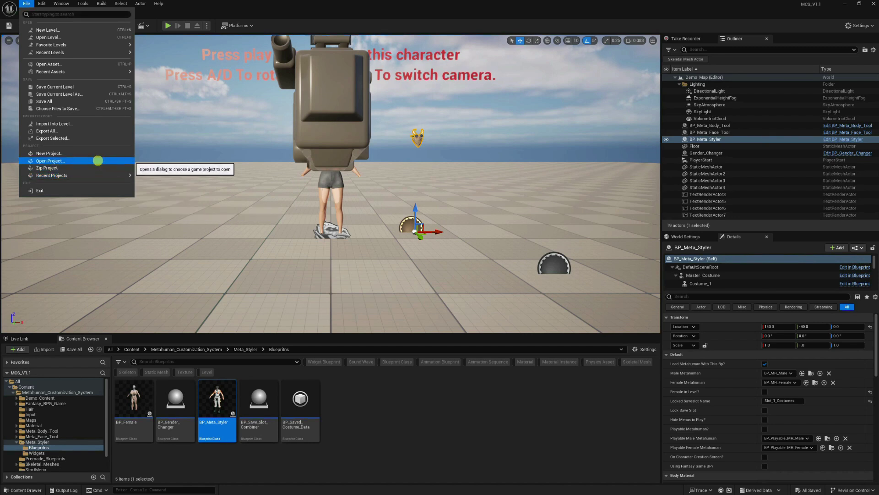
click(102, 161)
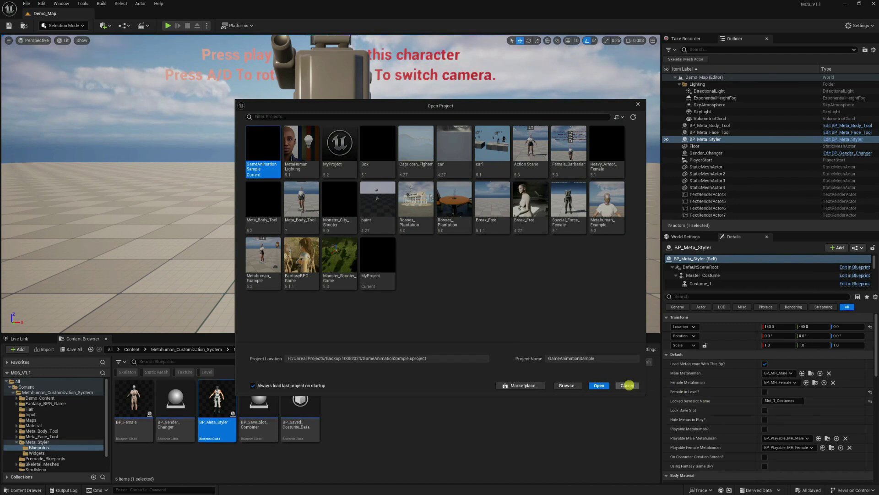
click(624, 385)
mouse_move(453, 303)
right_down()
mouse_move(465, 292)
mouse_move(446, 301)
right_up()
Toggle the viewport layout with F11, restore the editor to a smaller window, and minimize Task Manager.
key(F11)
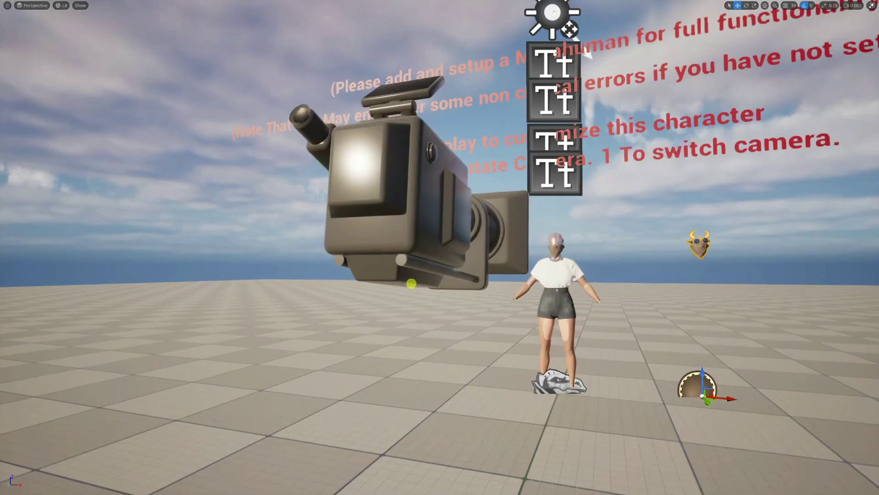
key(F11)
drag(559, 3, 453, 222)
click(626, 95)
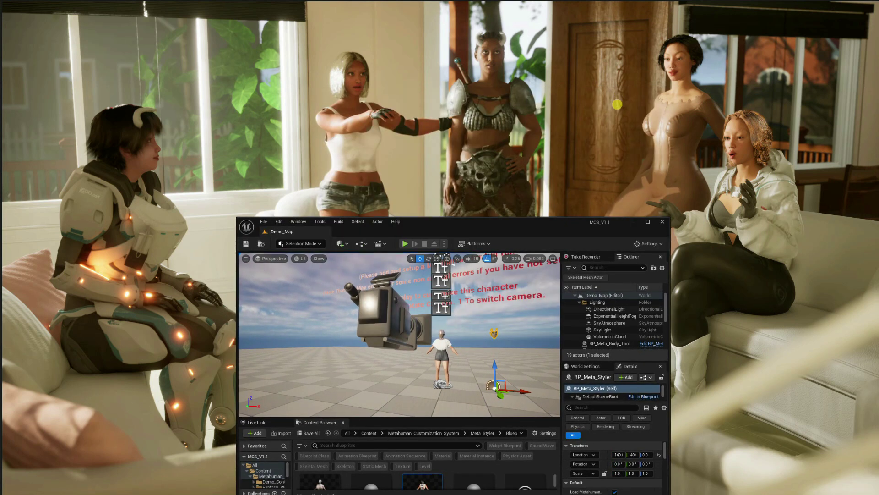